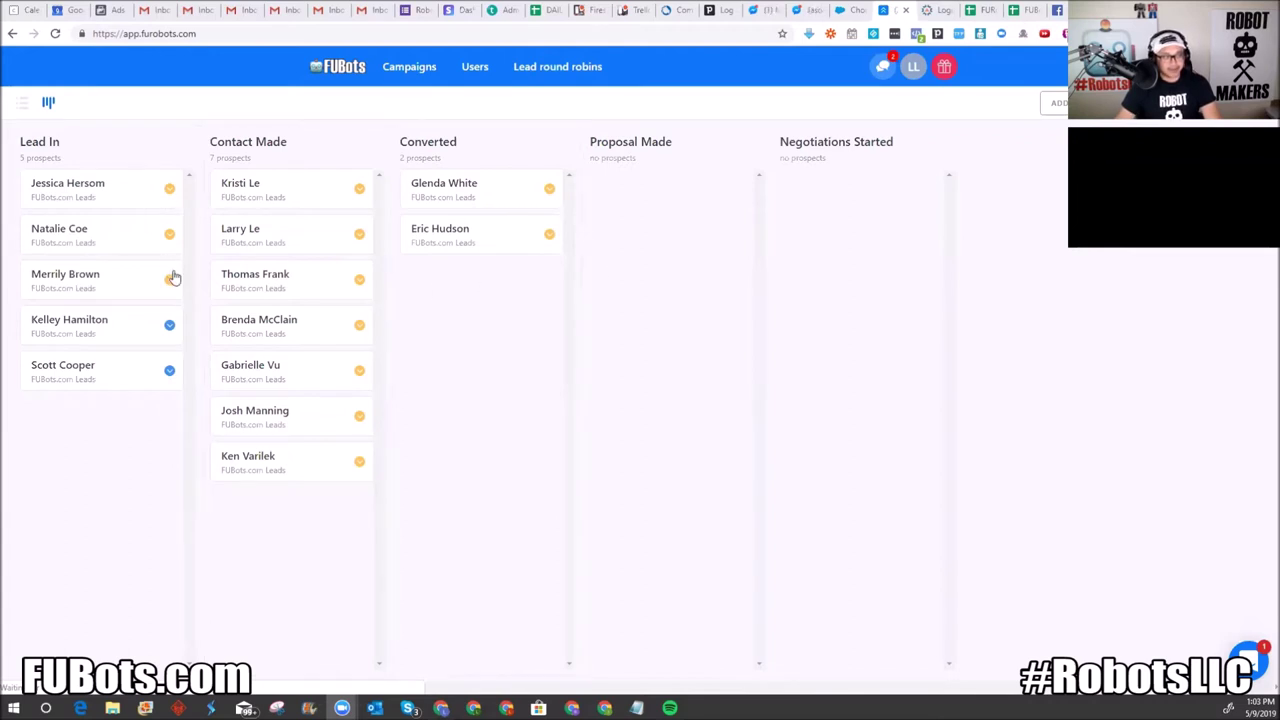
left_click_drag(502, 229, 483, 249)
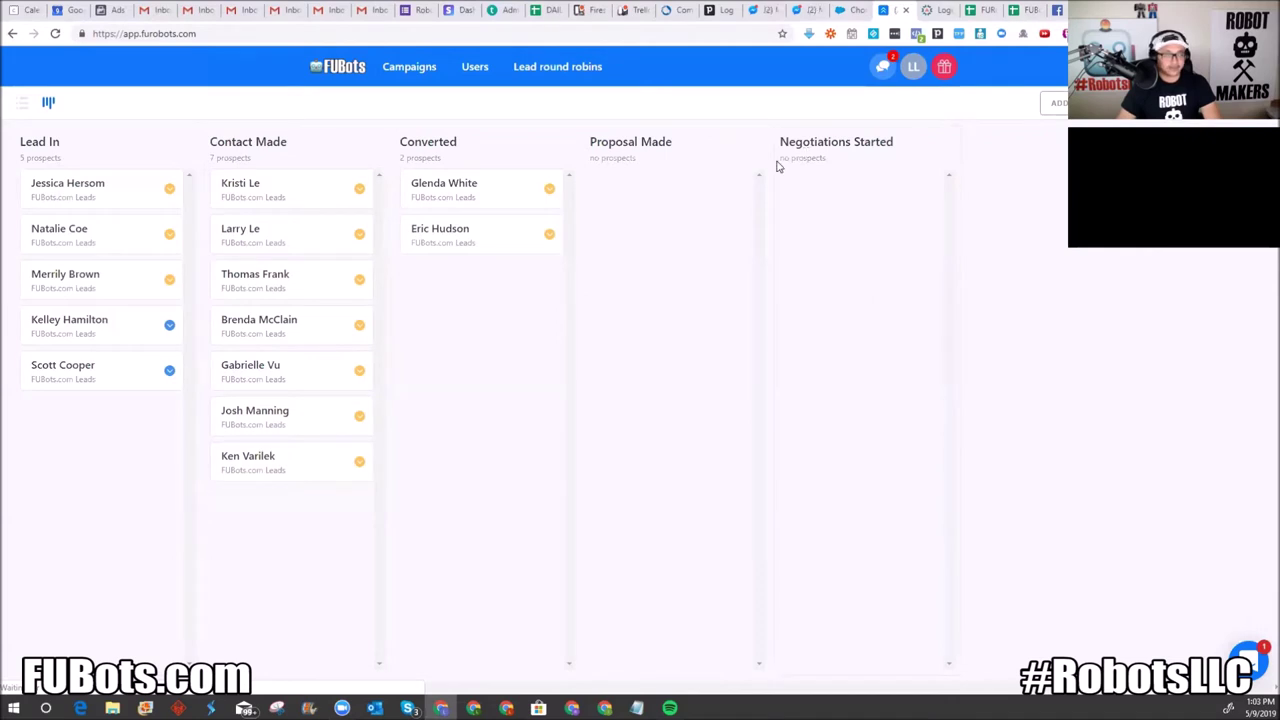
left_click(22, 103)
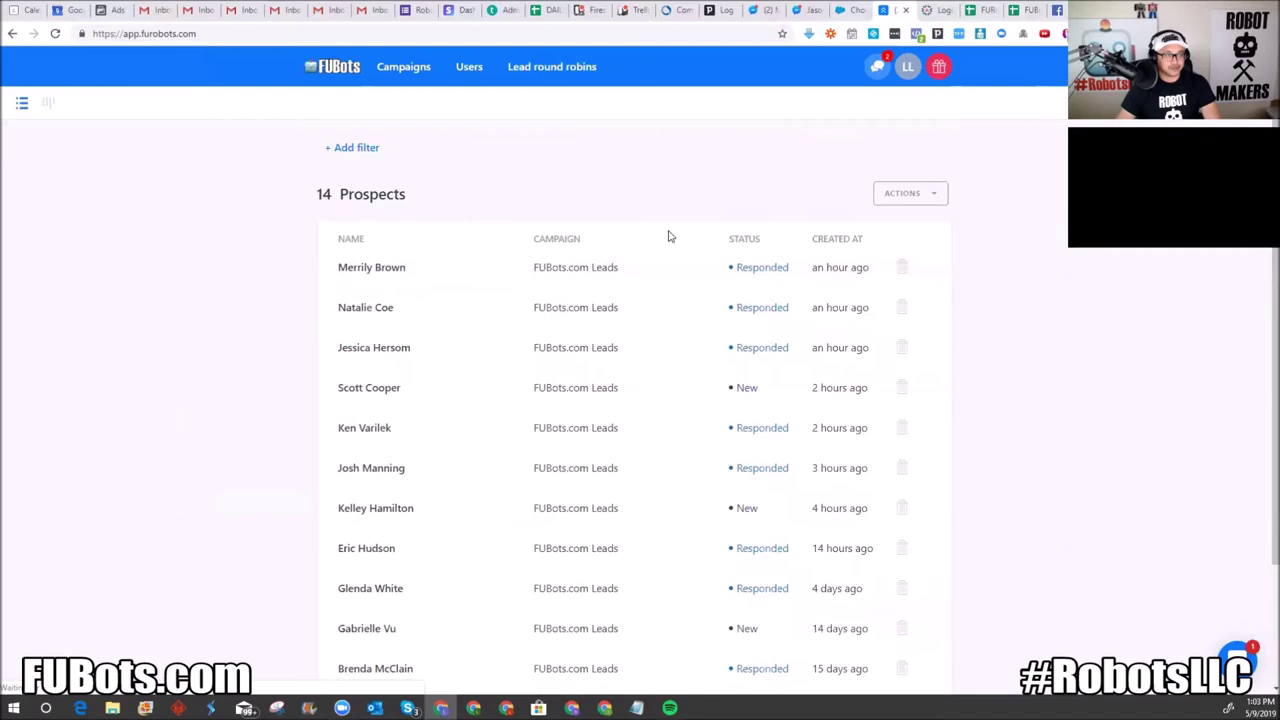
scroll(766, 251, "down", 3)
scroll(778, 378, "up", 2)
scroll(757, 326, "down", 2)
scroll(777, 529, "up", 1)
scroll(781, 530, "up", 2)
scroll(840, 285, "down", 3)
scroll(840, 580, "up", 3)
scroll(868, 493, "down", 3)
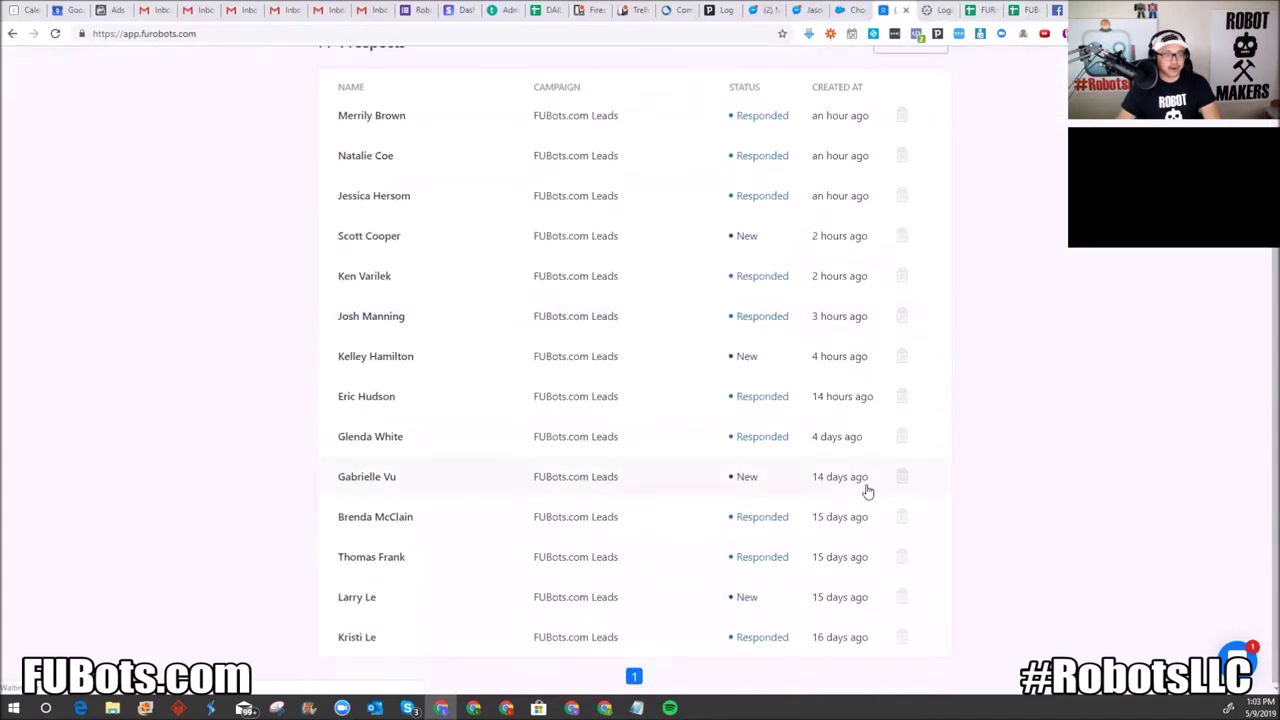
scroll(868, 492, "up", 3)
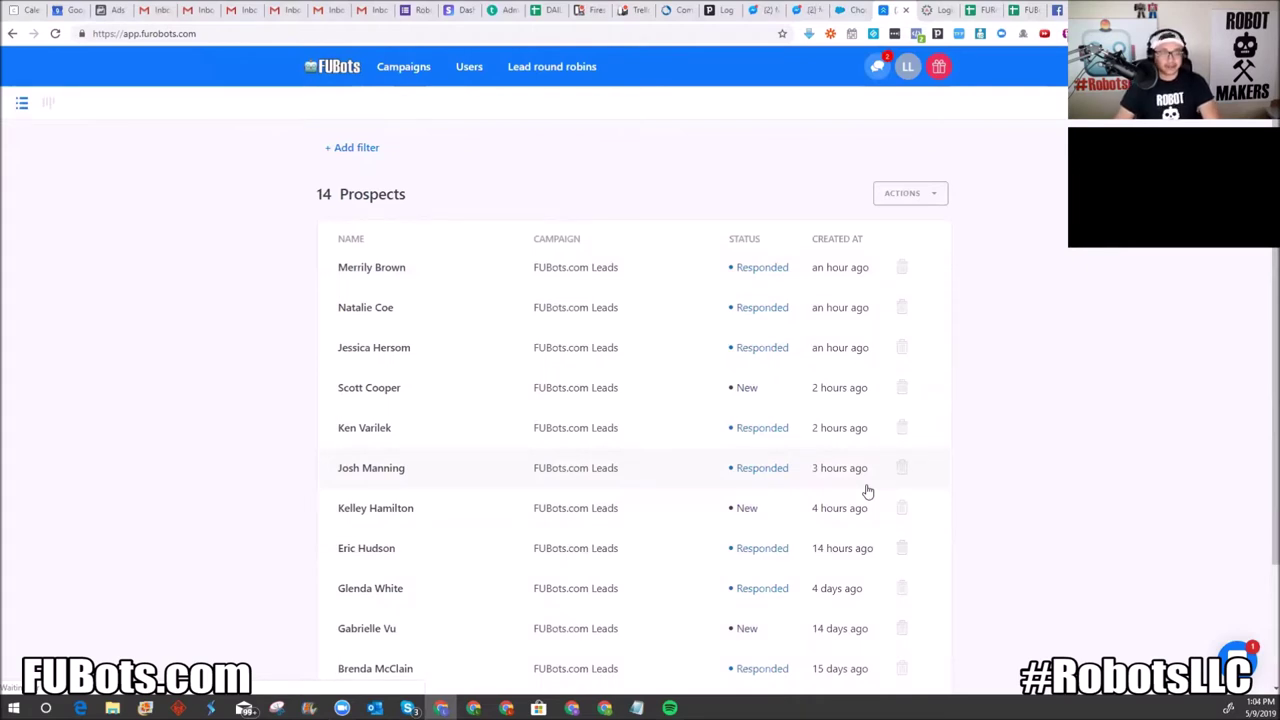
scroll(869, 488, "down", 2)
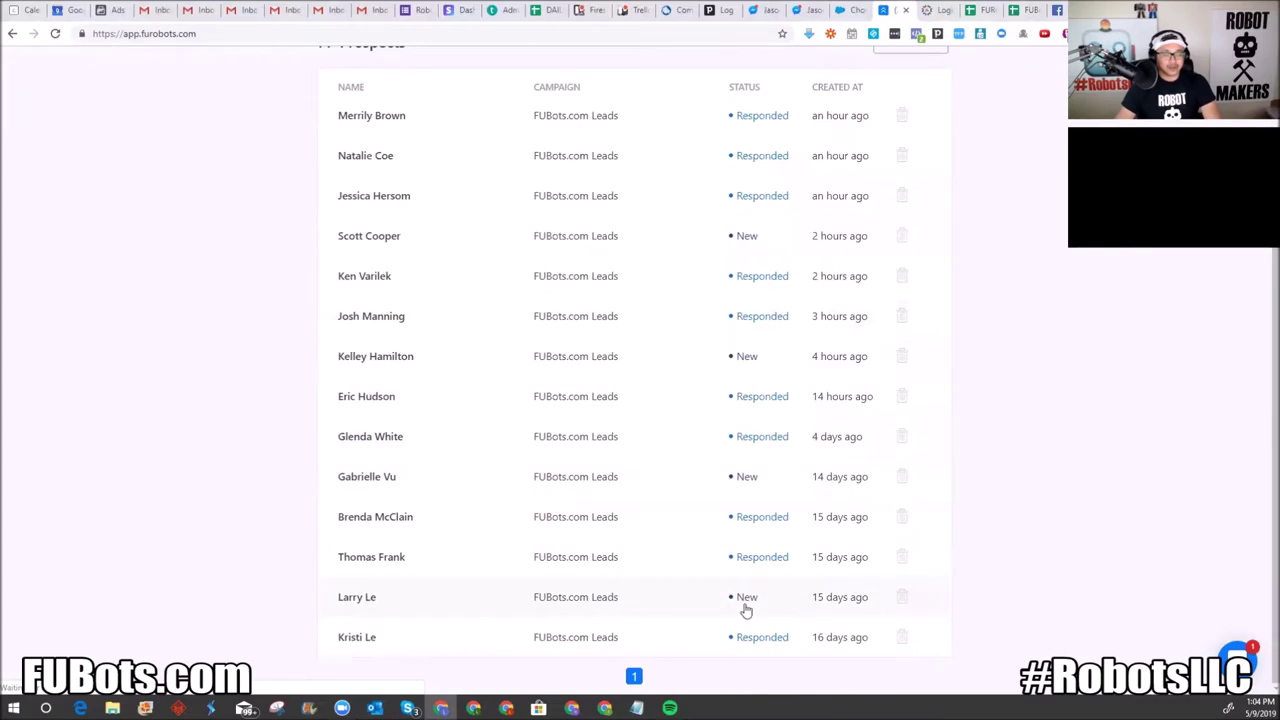
left_click(744, 607)
scroll(930, 375, "up", 3)
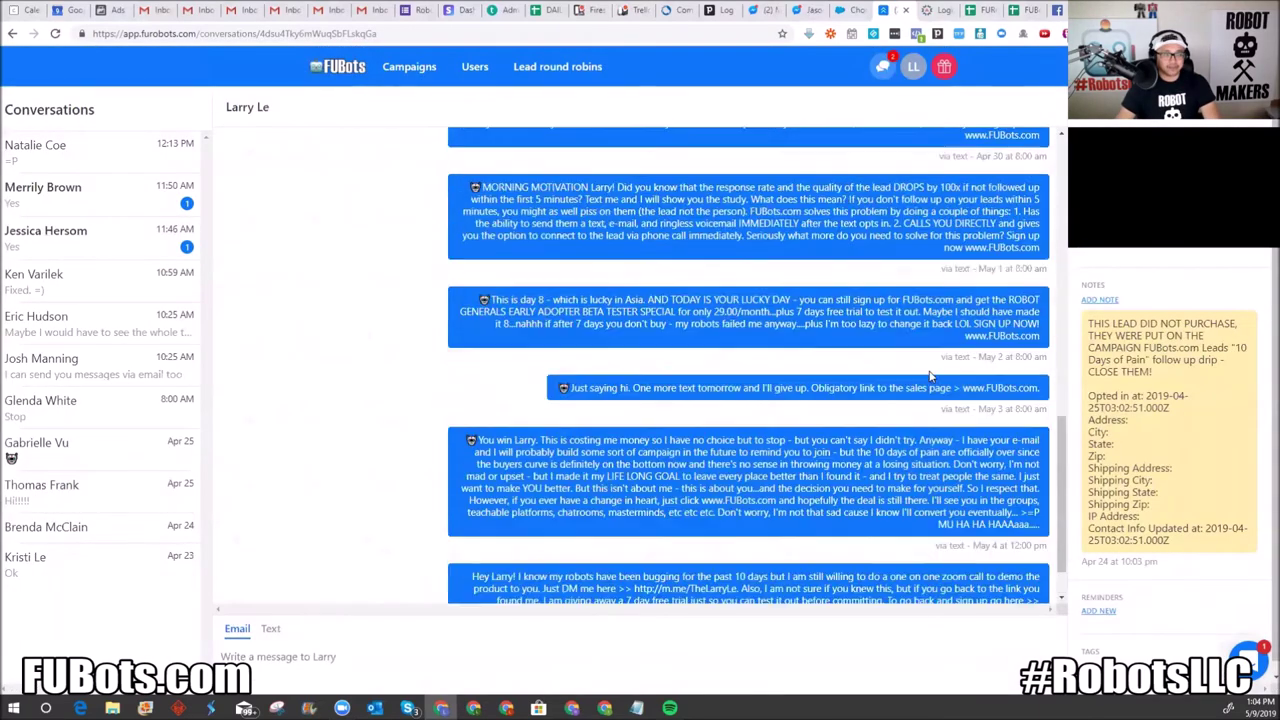
scroll(745, 175, "up", 3)
scroll(745, 175, "up", 3)
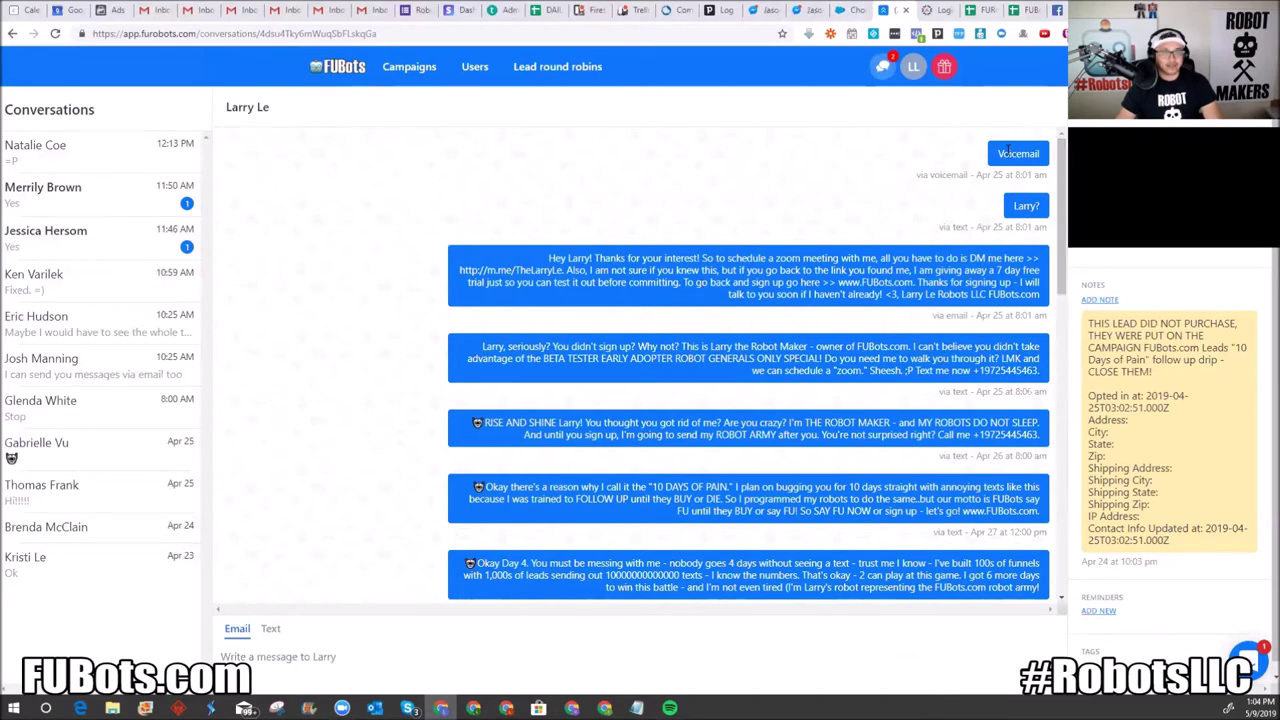
scroll(967, 410, "down", 4)
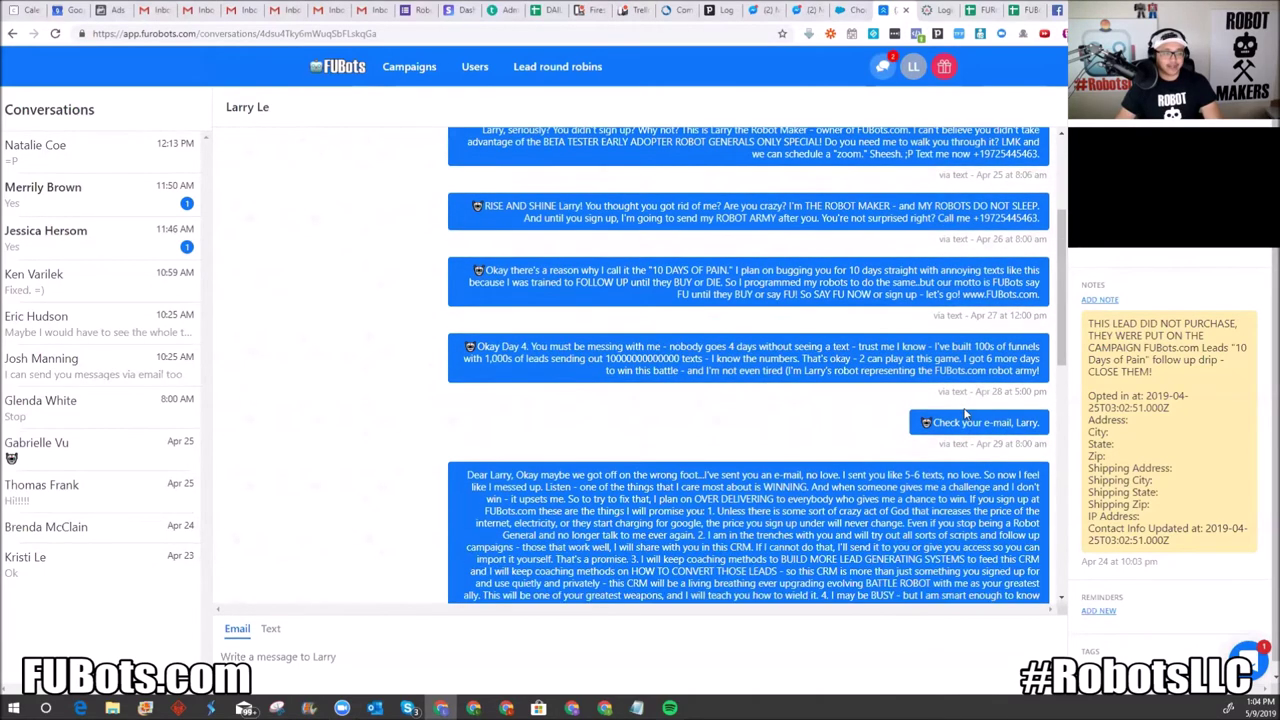
scroll(967, 410, "down", 4)
scroll(970, 425, "up", 7)
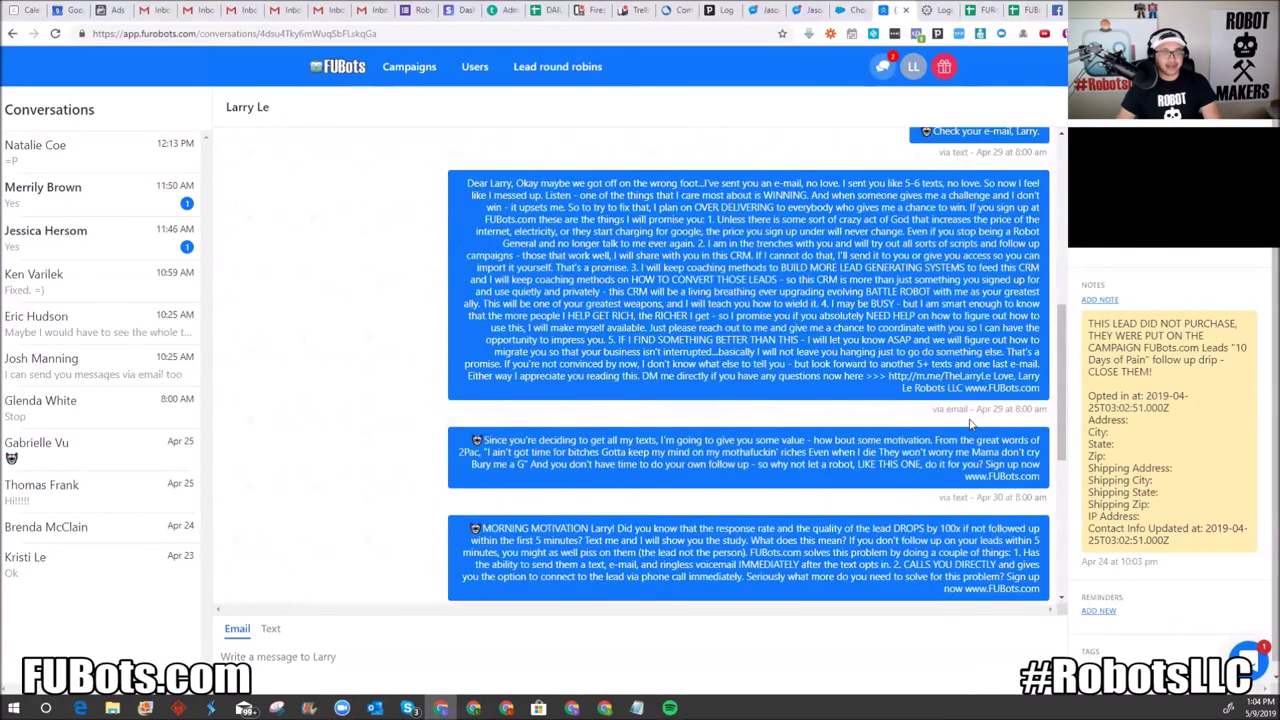
scroll(970, 425, "up", 1)
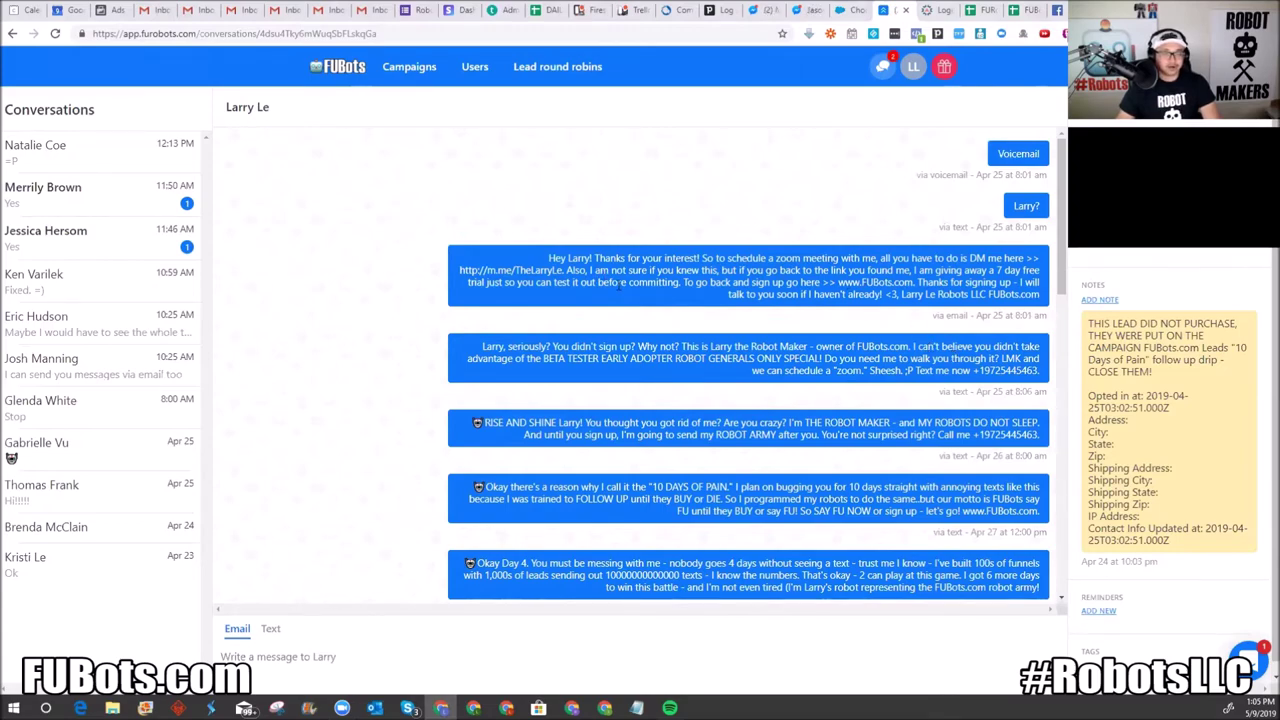
scroll(840, 327, "down", 10)
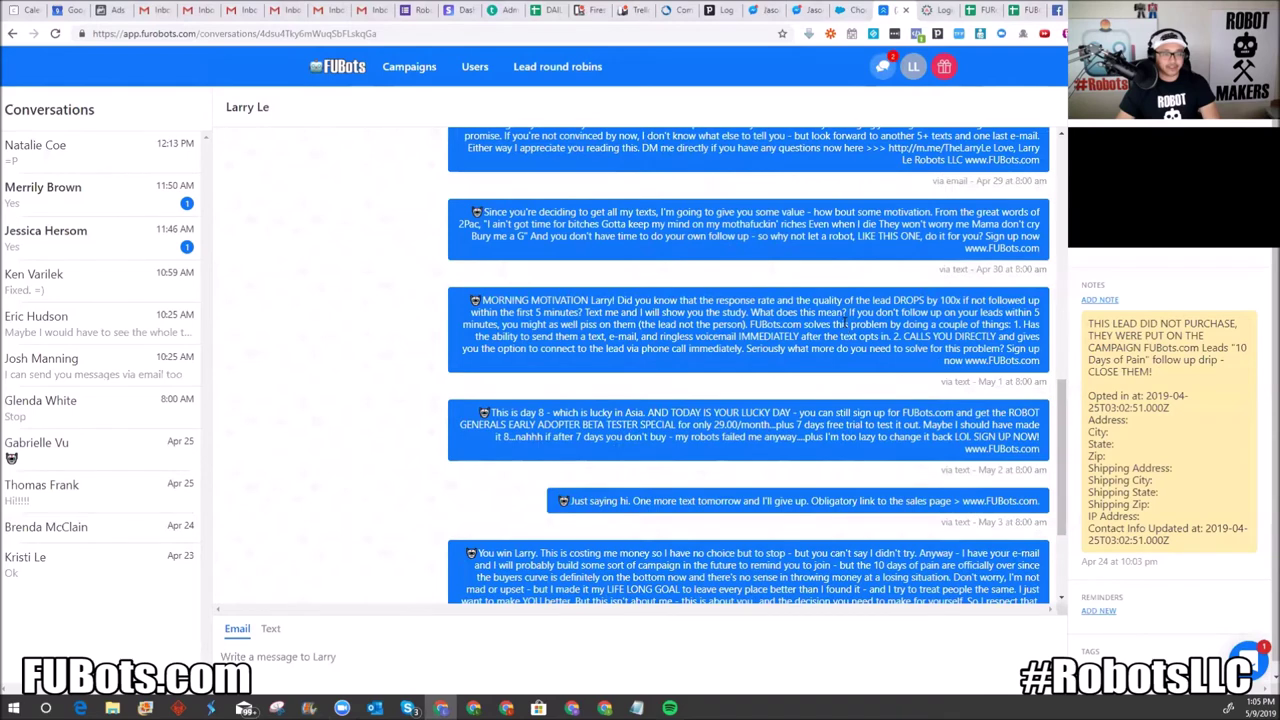
scroll(845, 330, "down", 3)
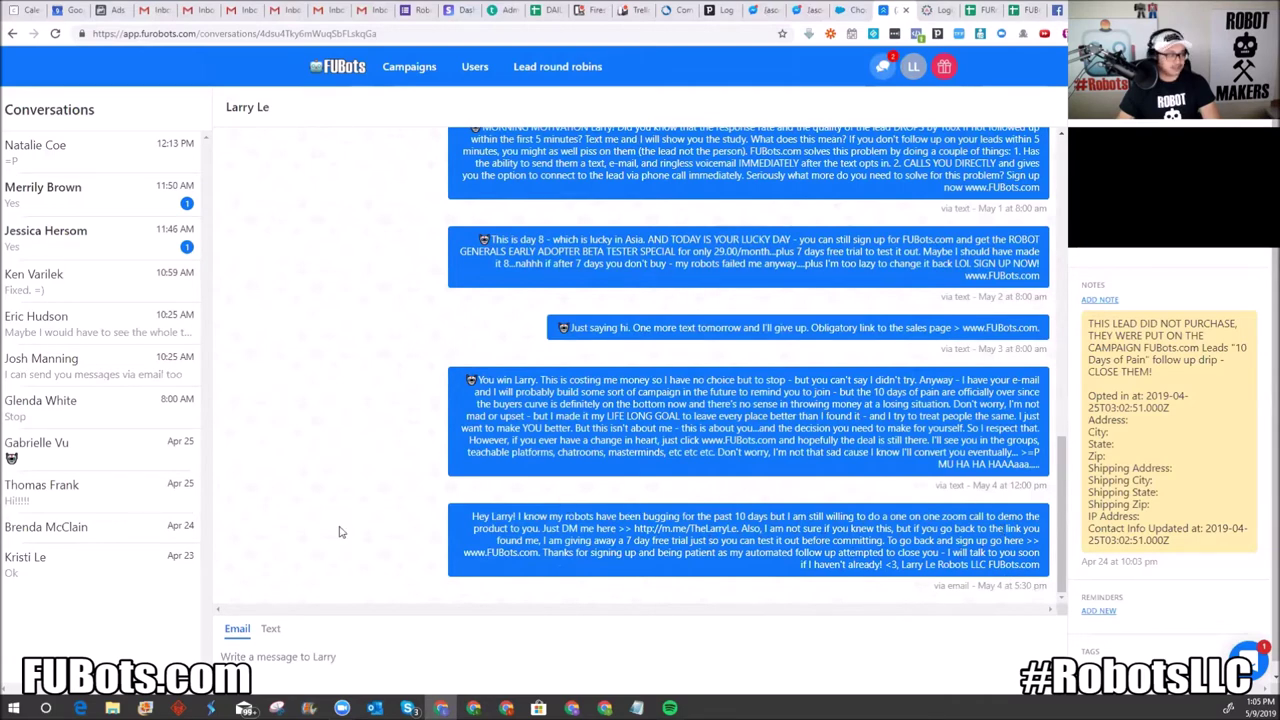
left_click(58, 530)
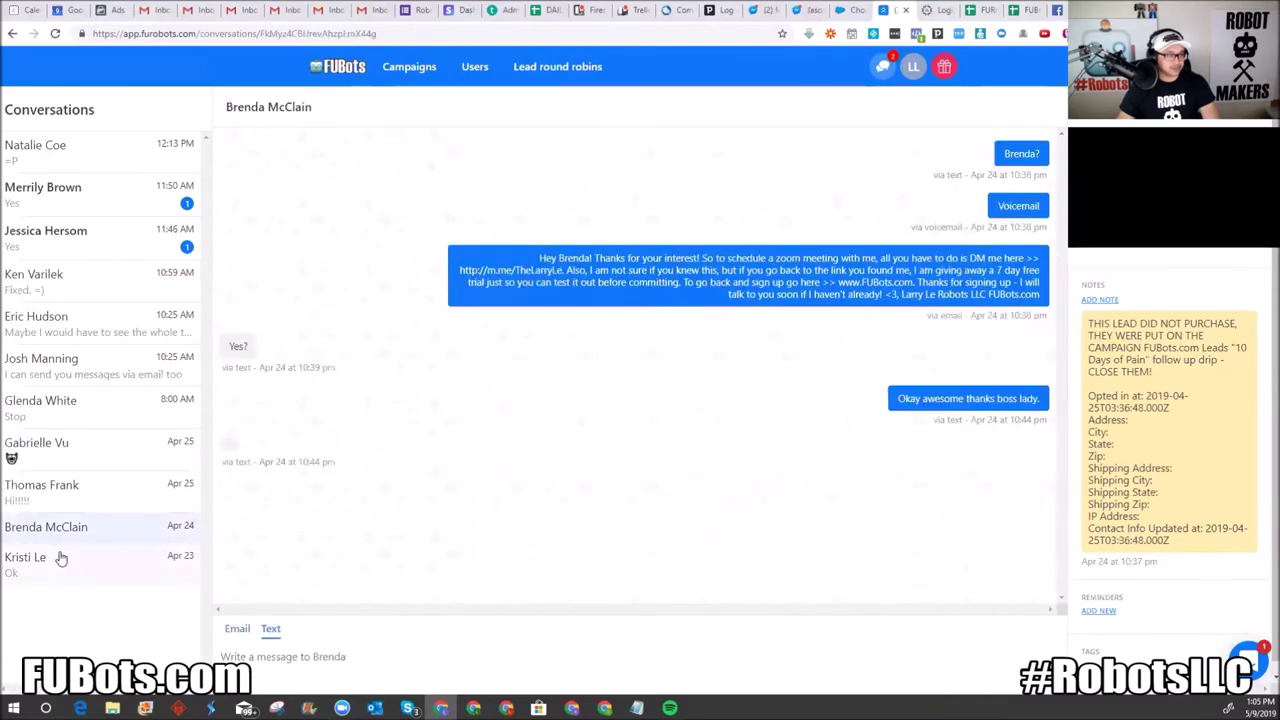
left_click(60, 557)
left_click(58, 529)
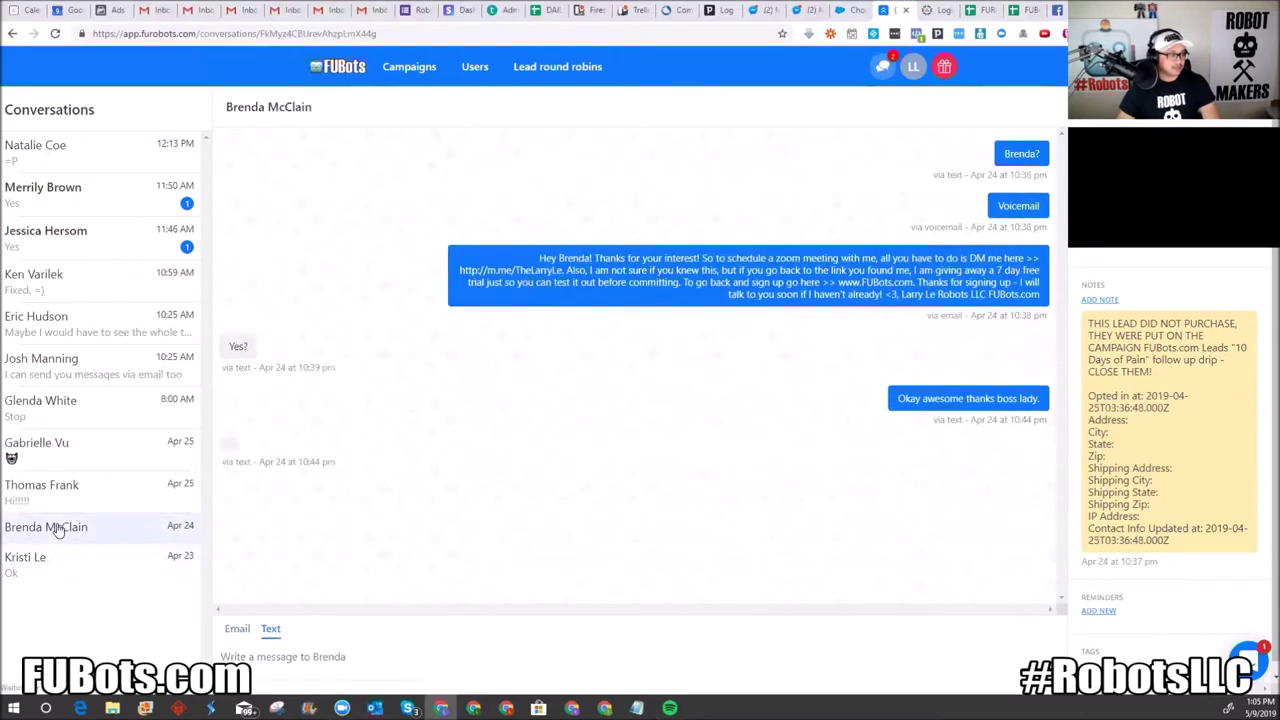
left_click(54, 457)
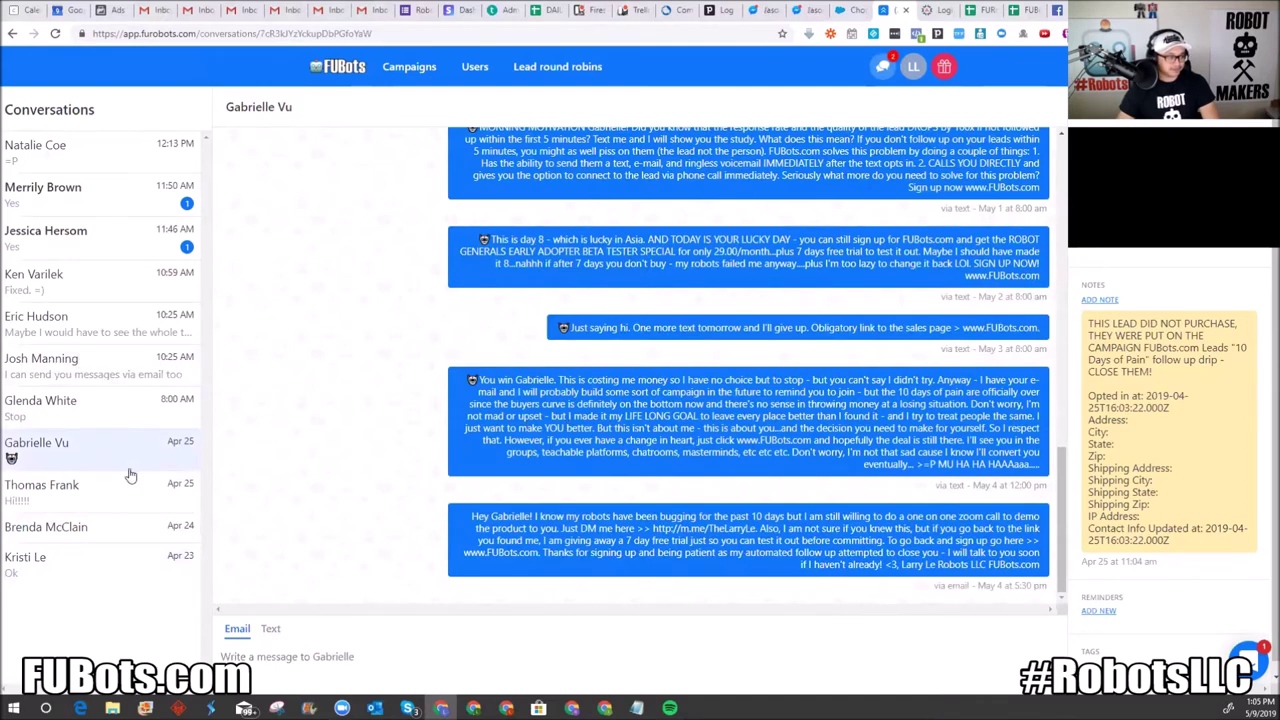
left_click(92, 563)
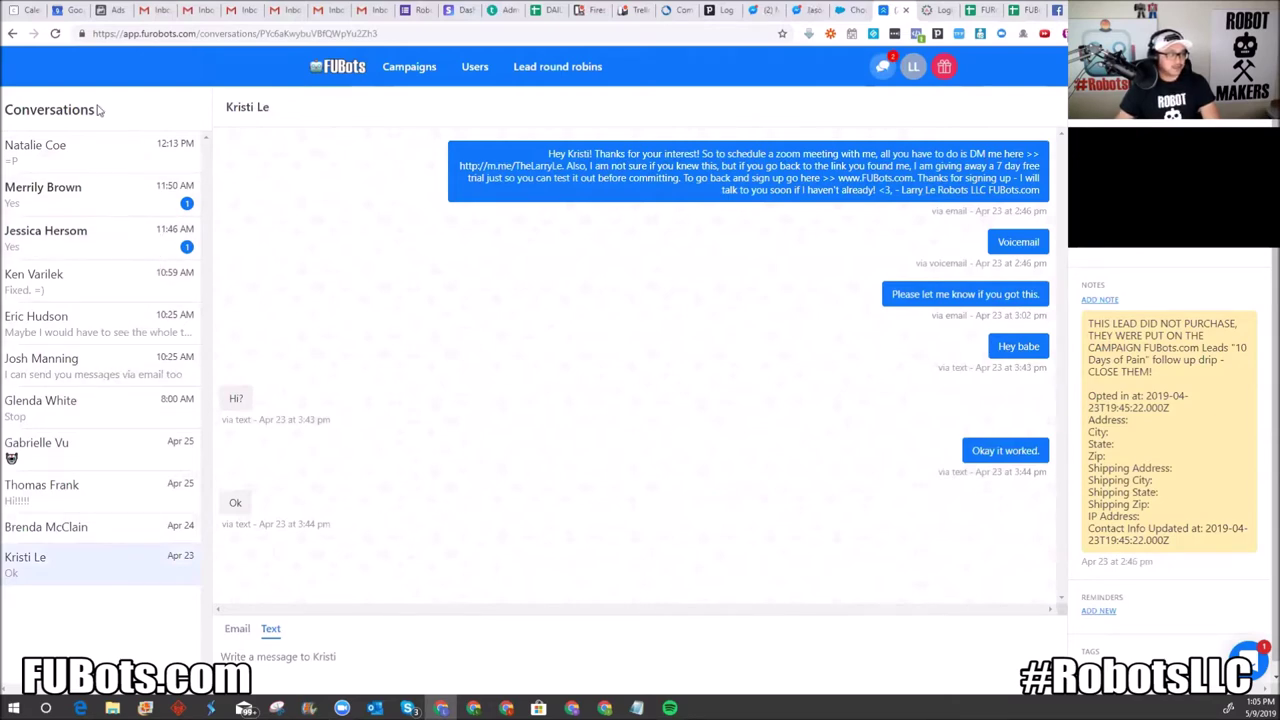
Step: Go back through the viewed conversations and return to the prospects list via the FUBots logo
left_click(11, 34)
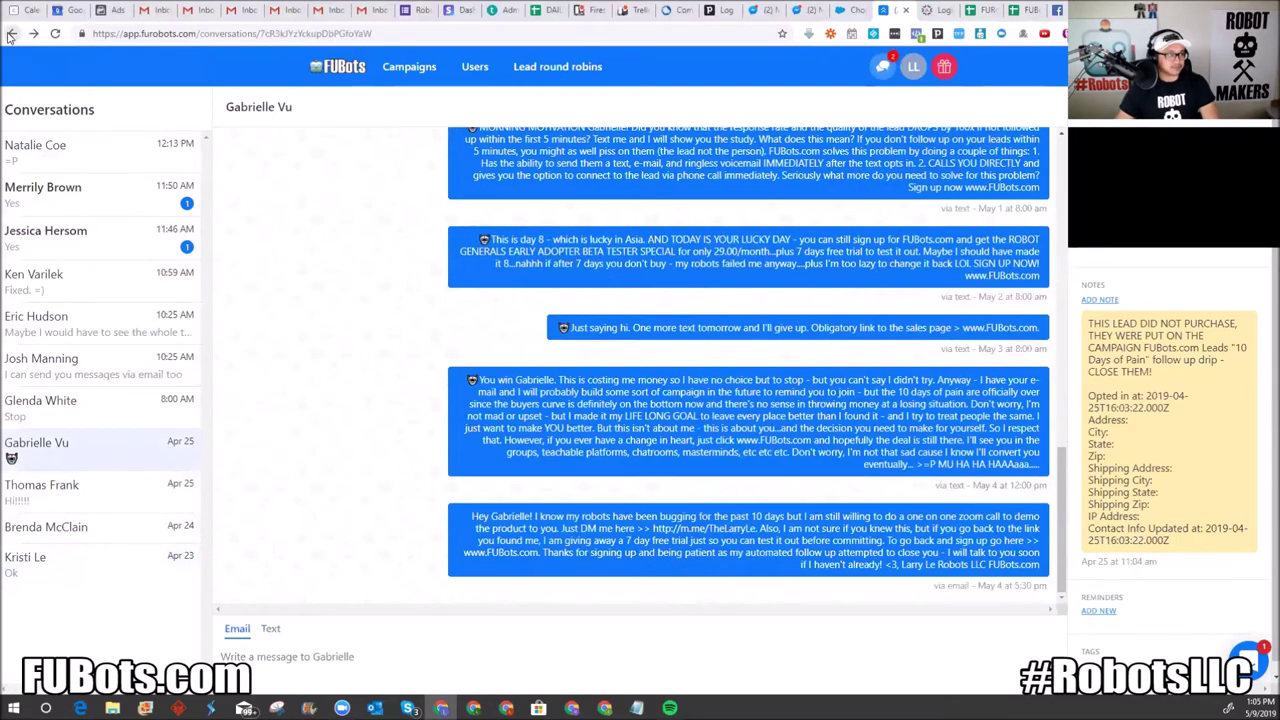
left_click(11, 34)
left_click(11, 34)
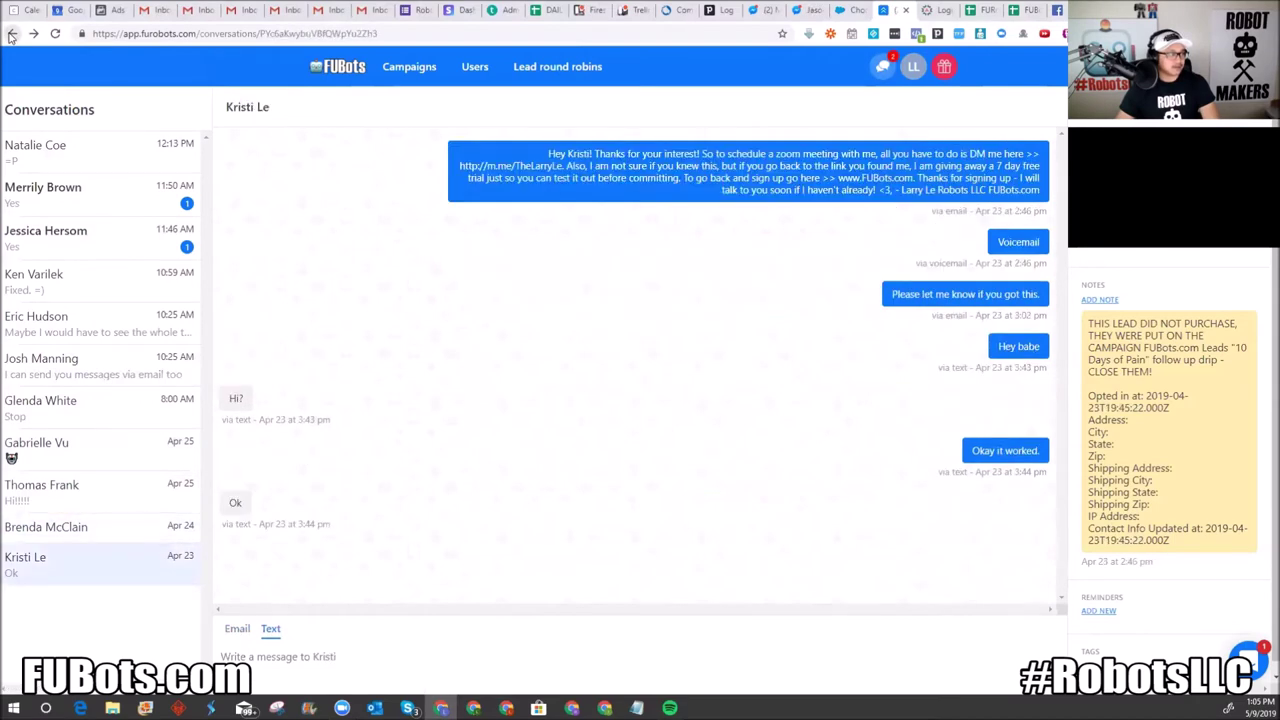
left_click(348, 70)
scroll(537, 414, "down", 3)
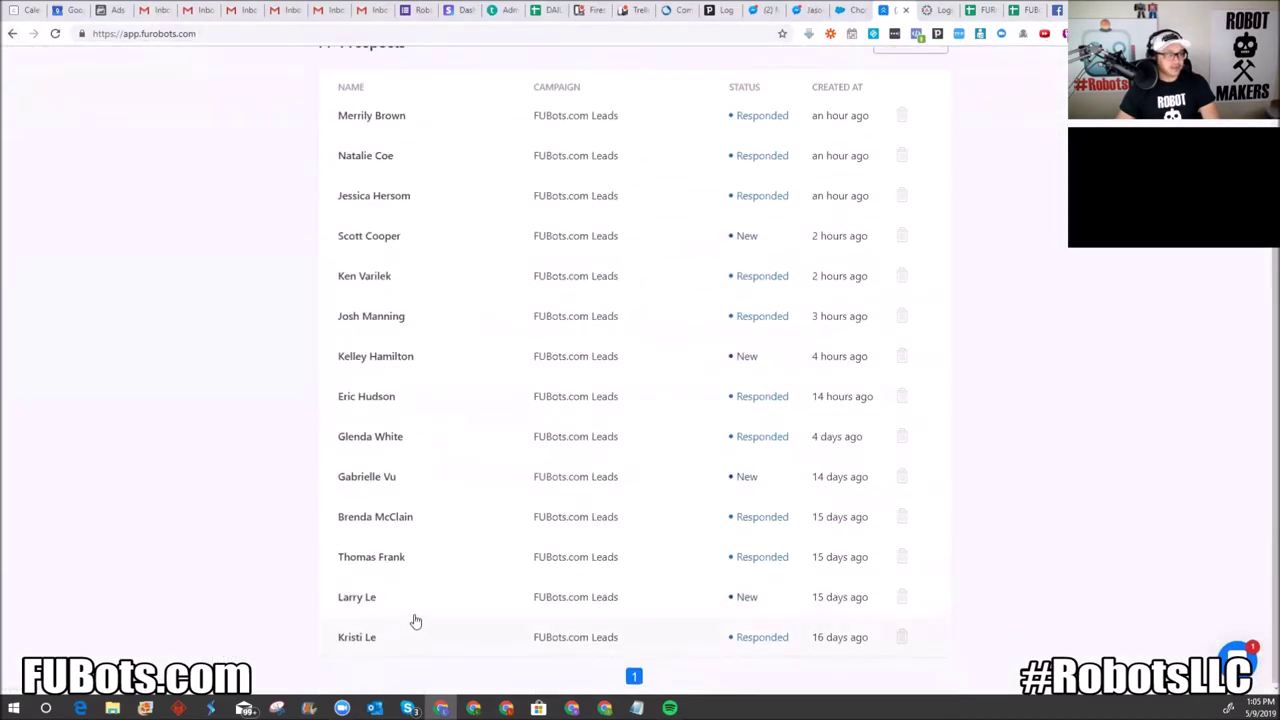
left_click(412, 606)
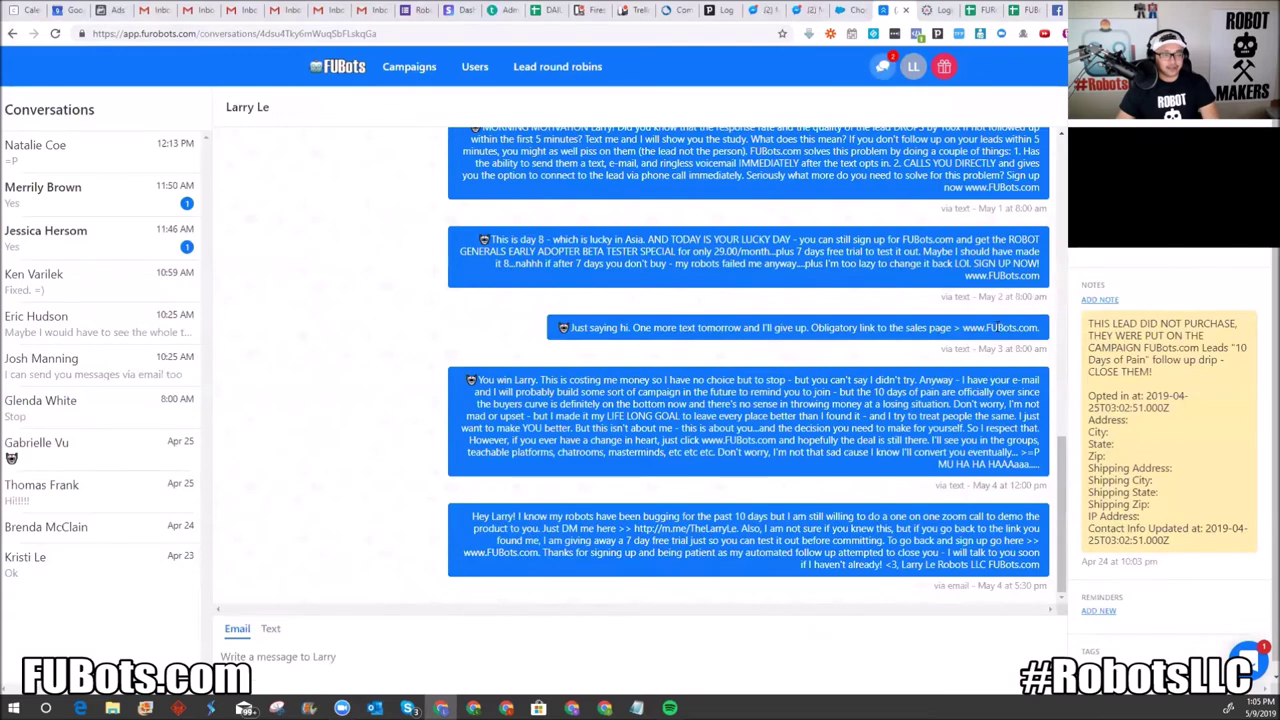
left_click(1180, 276)
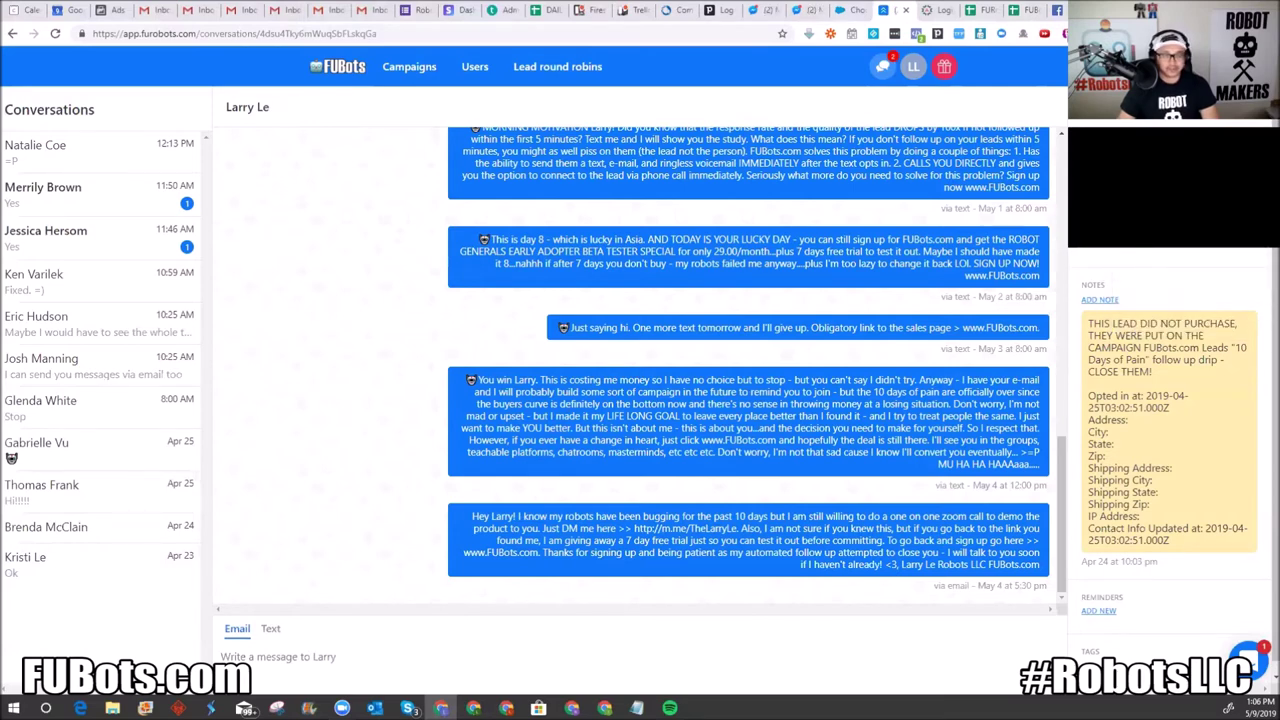
mouse_move(1152, 262)
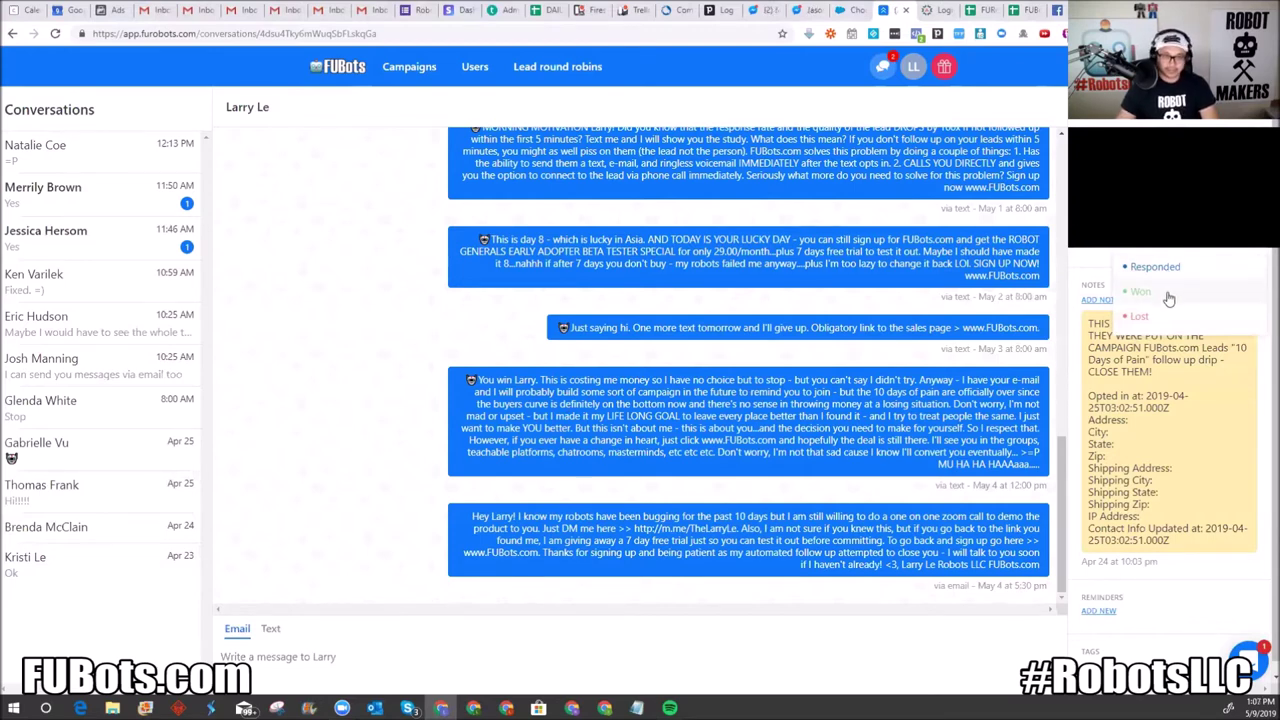
left_click(353, 72)
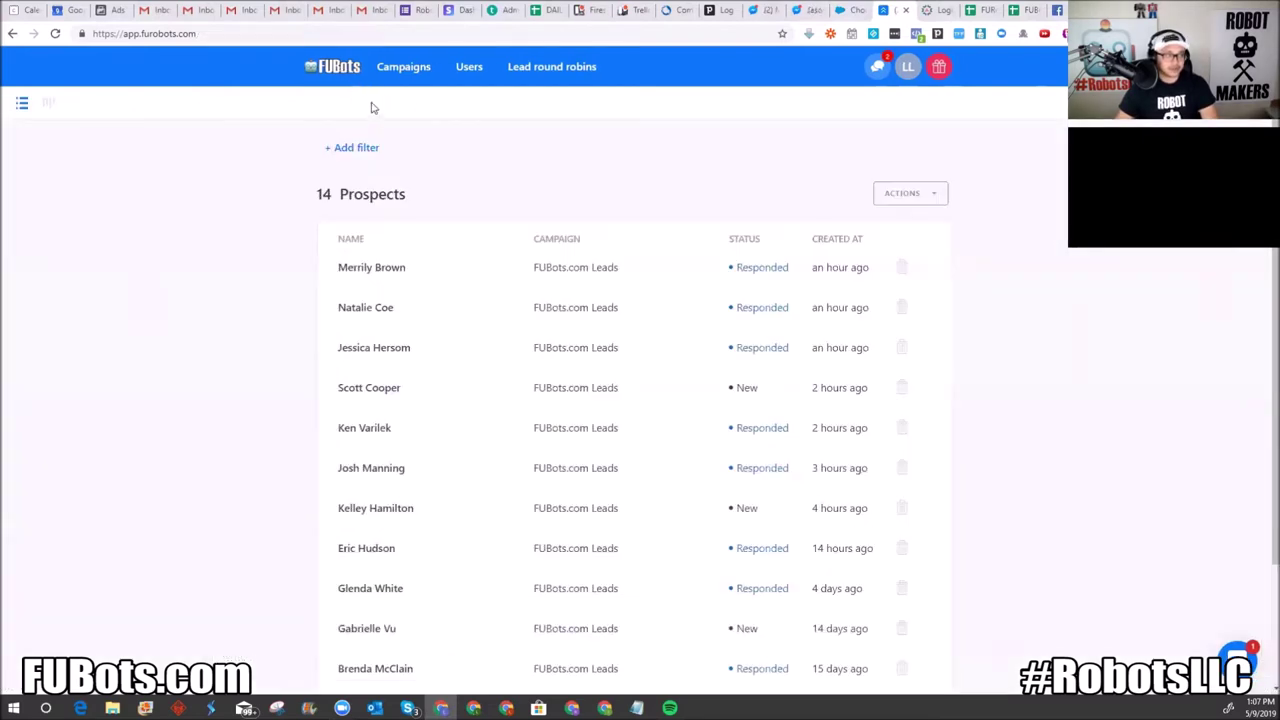
Step: Open the FUBots.com Leads campaign dashboard from Campaigns and inspect its prospect status chart
left_click(394, 77)
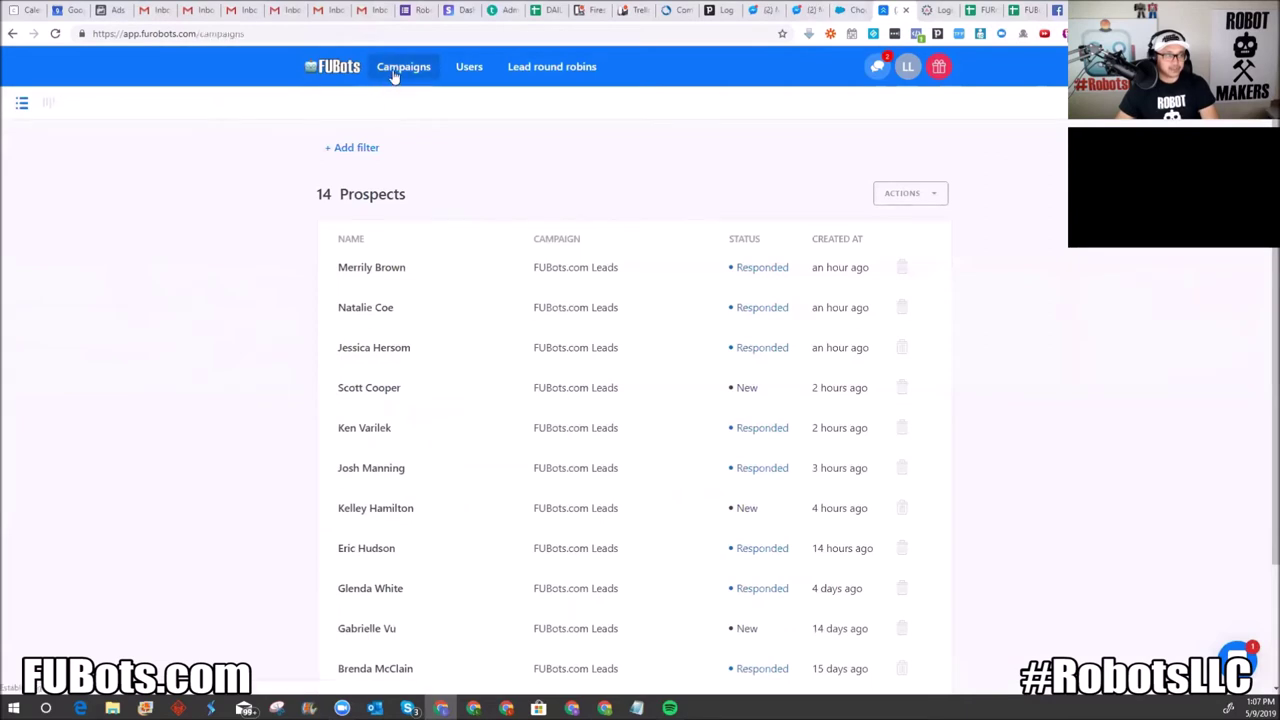
left_click(477, 226)
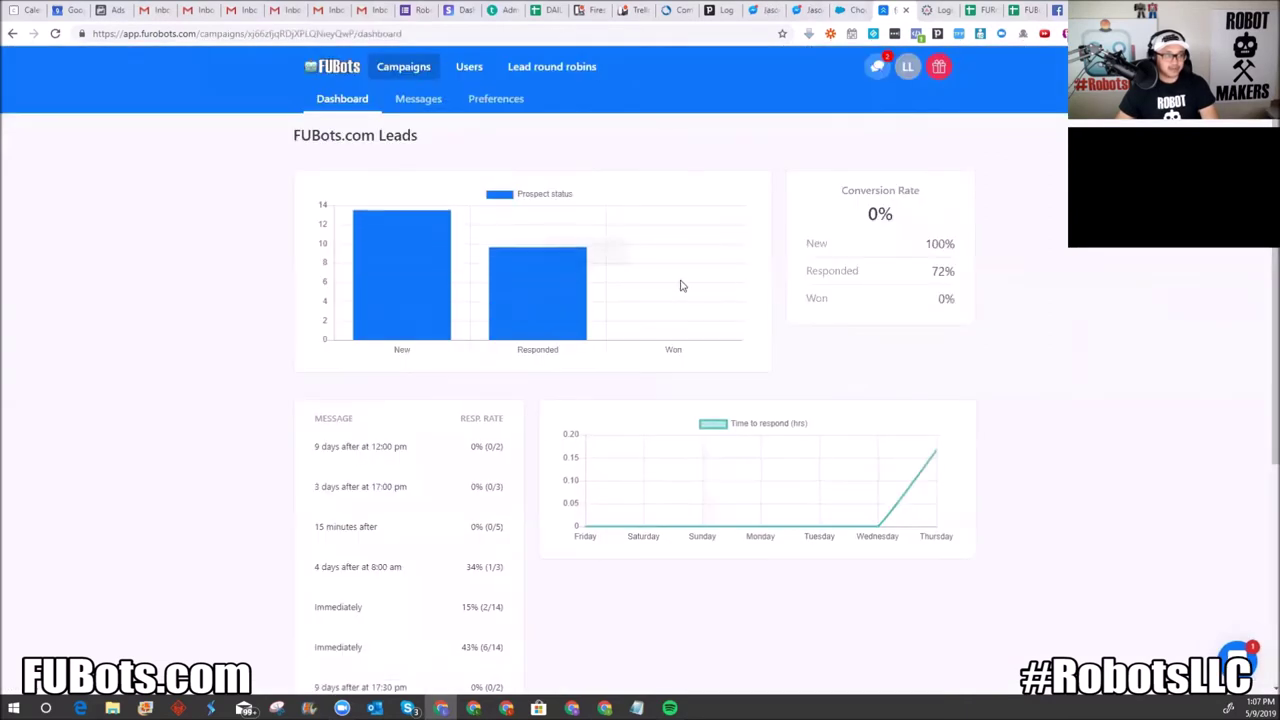
mouse_move(539, 295)
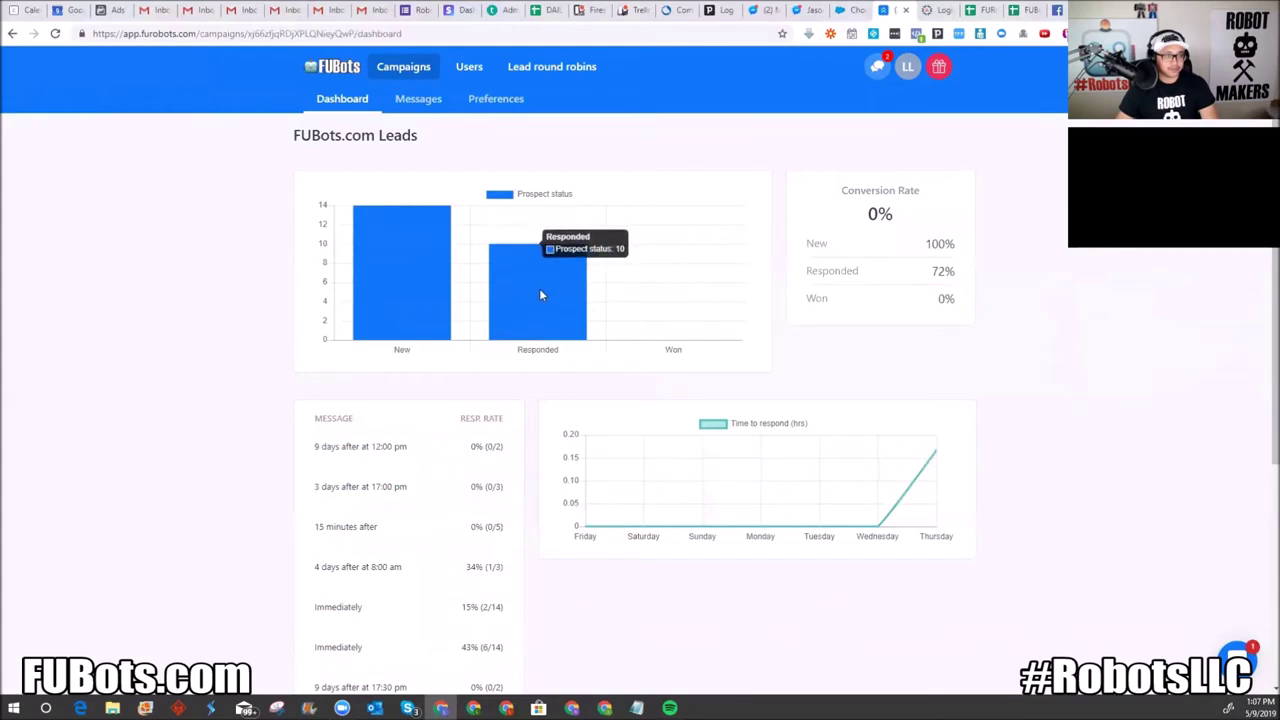
mouse_move(431, 264)
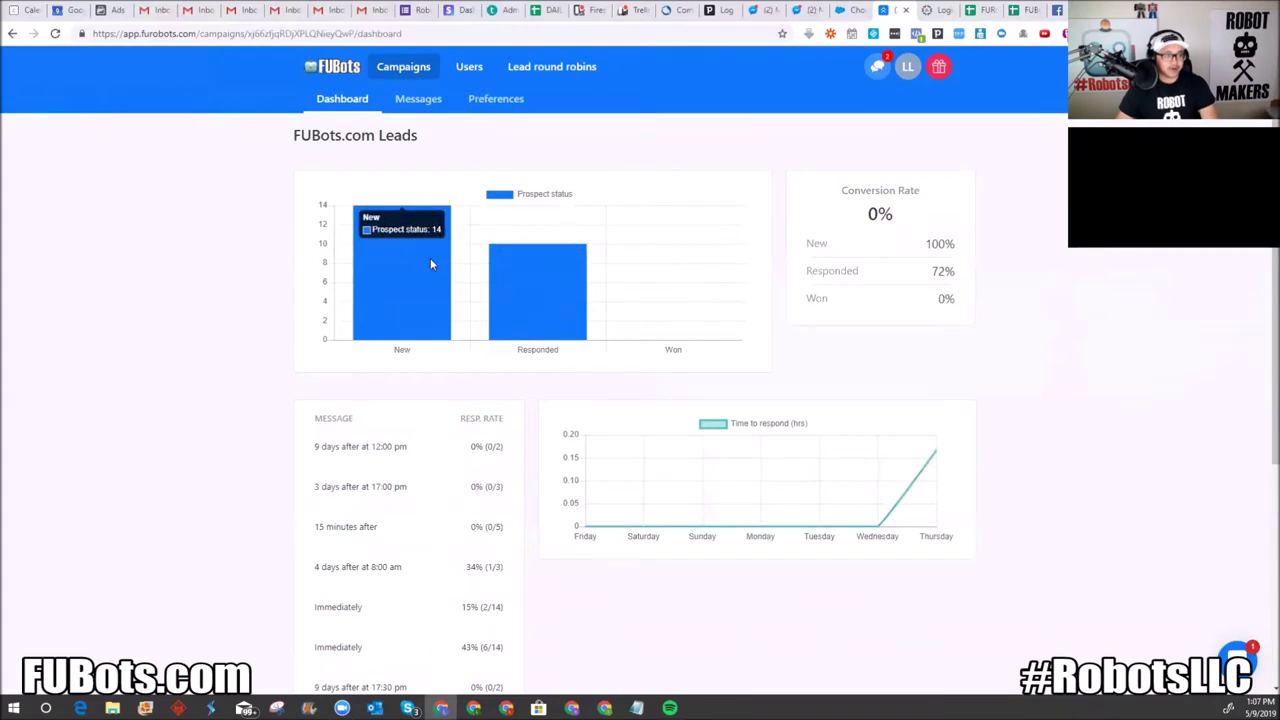
mouse_move(545, 328)
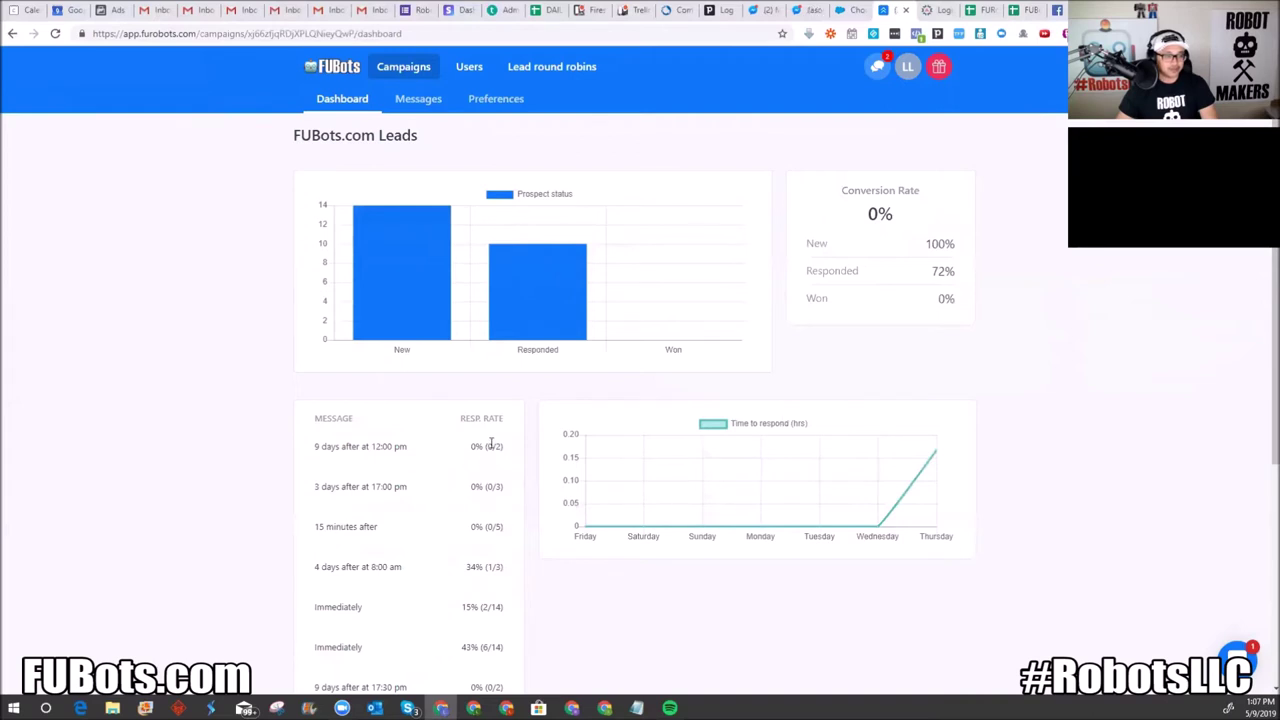
scroll(489, 441, "down", 2)
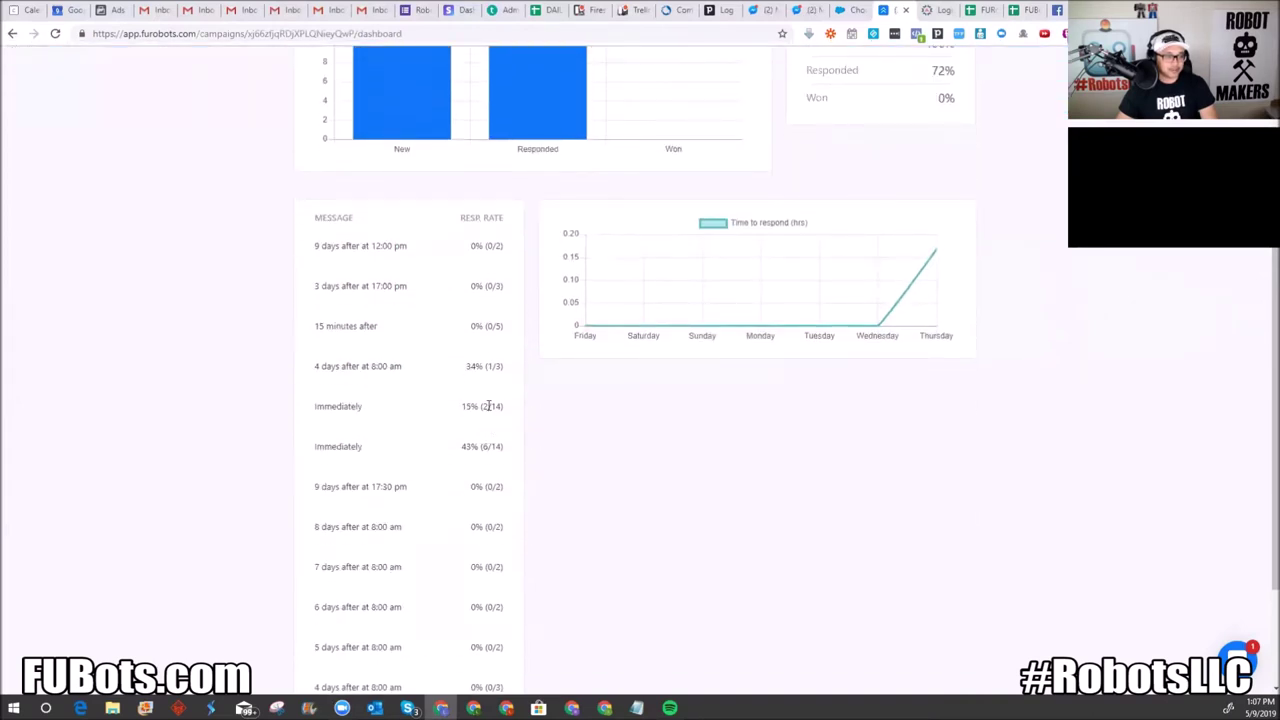
Step: Highlight the Immediately message's 43% (6/14) response rate and the 0% conversion rate
left_click_drag(315, 447, 510, 450)
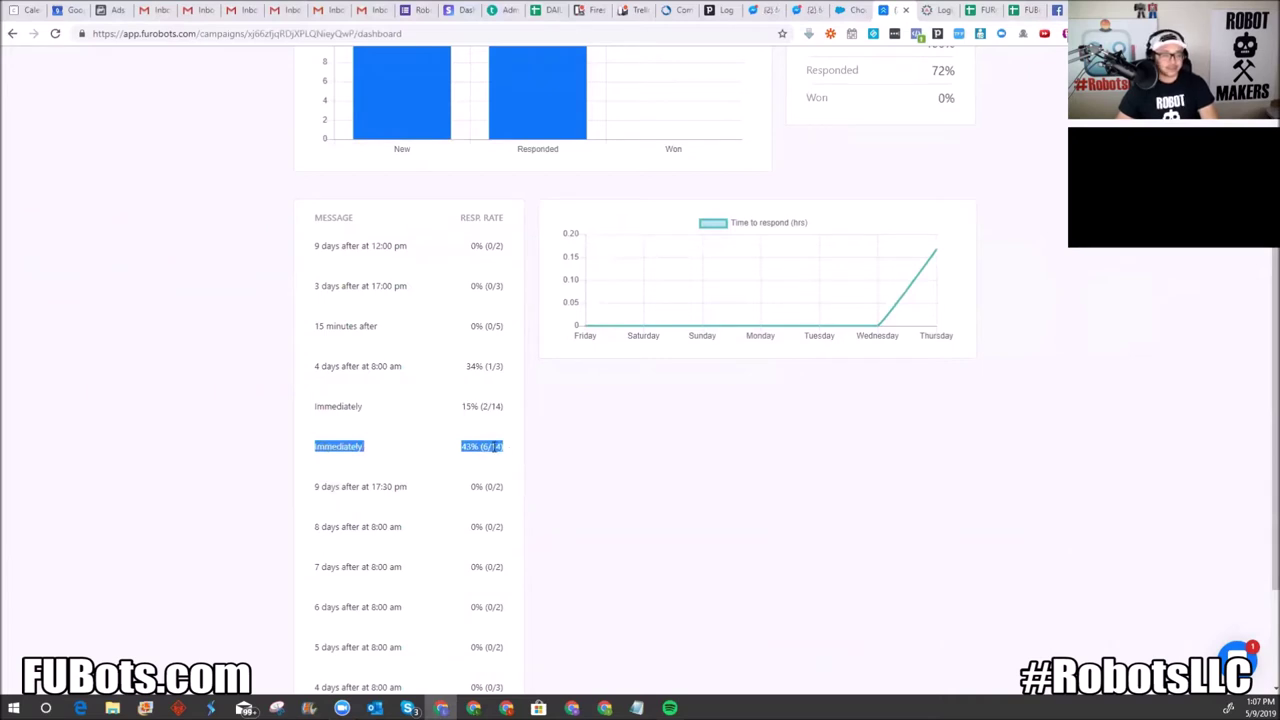
scroll(489, 451, "down", 2)
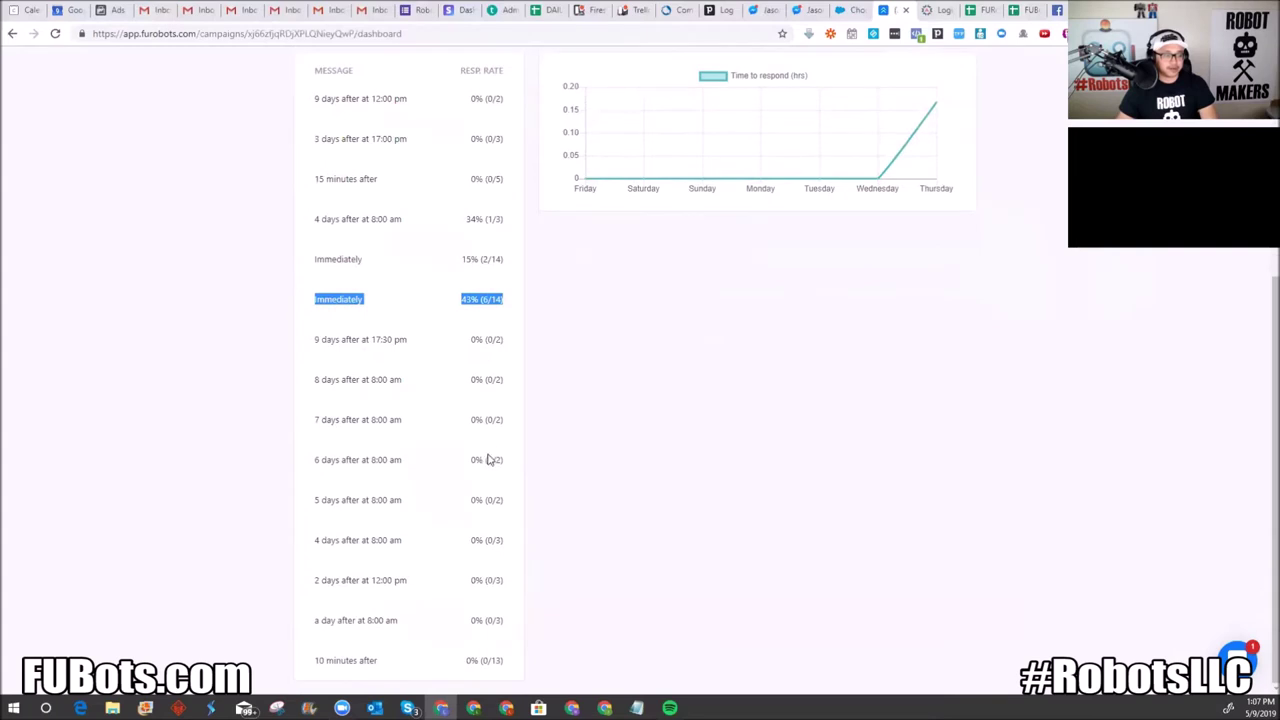
scroll(489, 455, "up", 4)
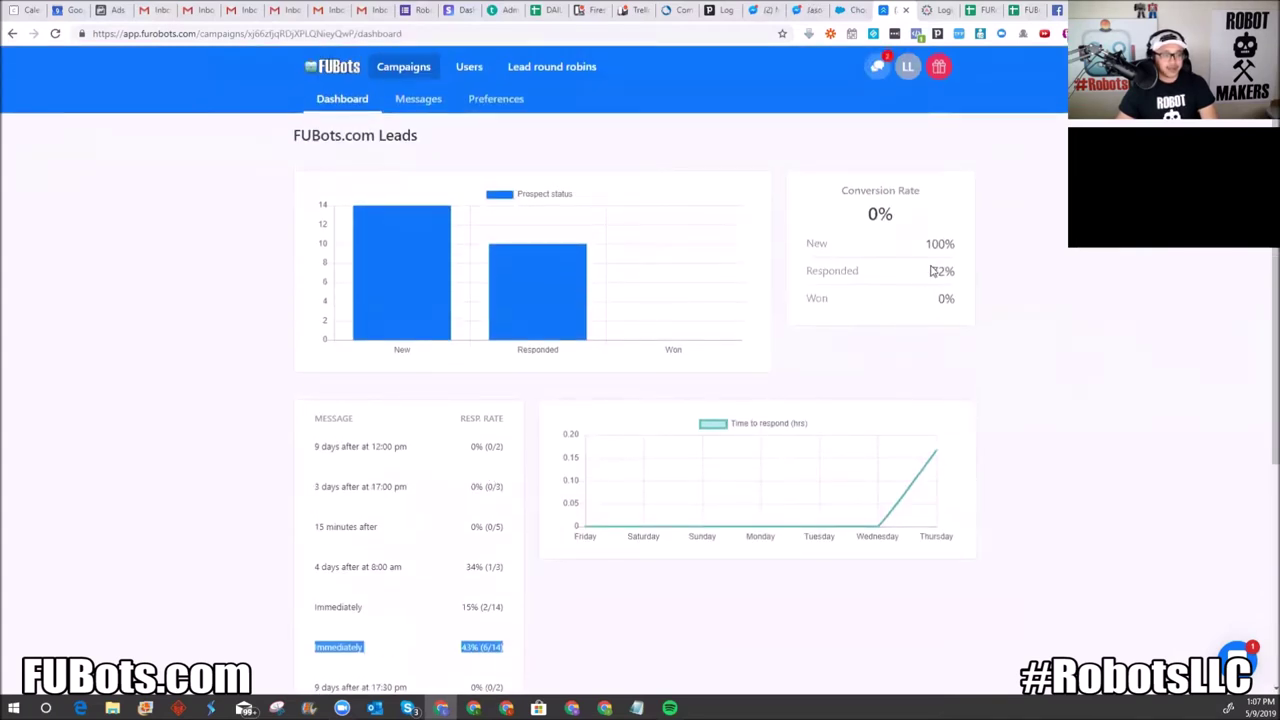
left_click_drag(863, 213, 917, 212)
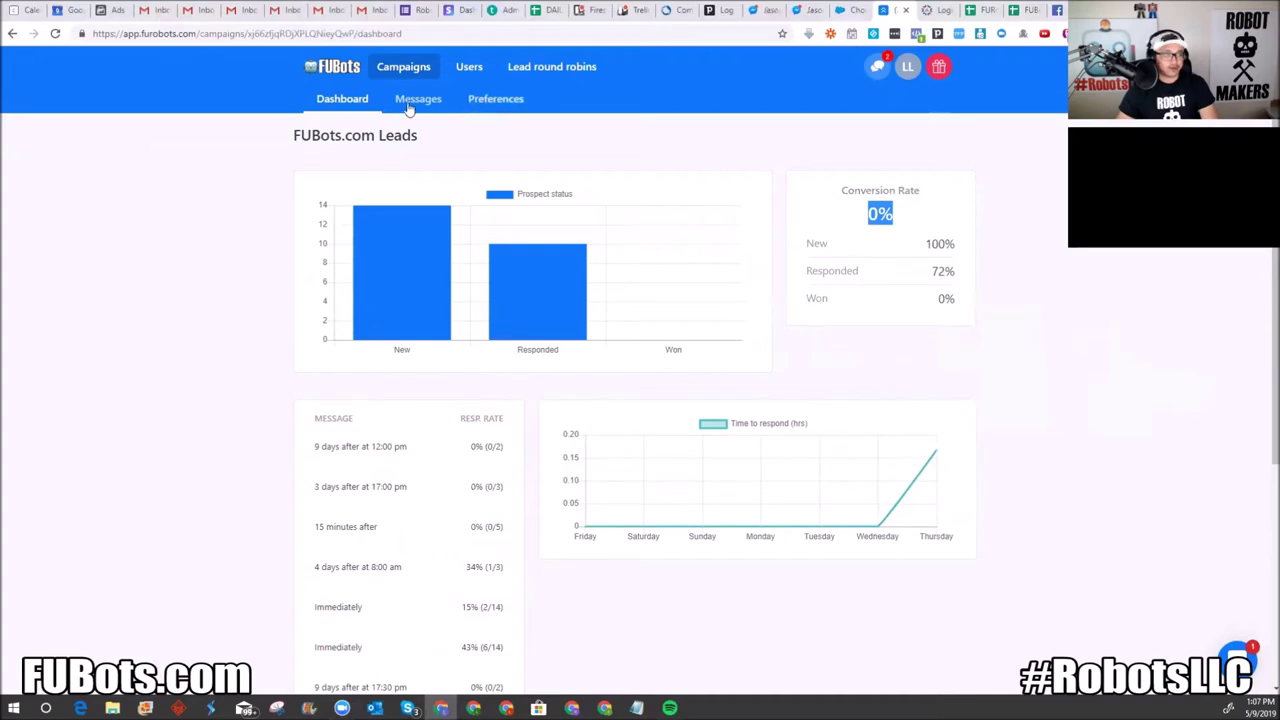
left_click(343, 106)
Step: Open one prospect's thread, switch to a second one, then return to prospects and go to Campaigns
left_click(415, 300)
scroll(480, 450, "down", 2)
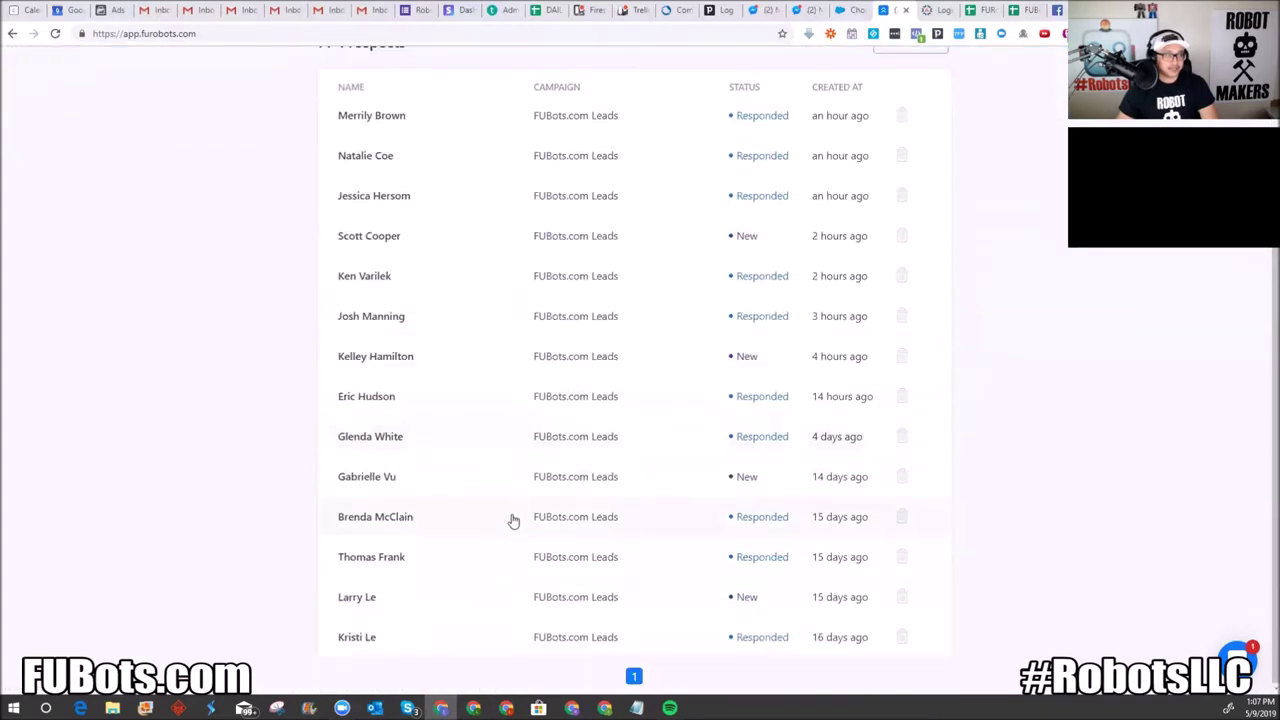
left_click(474, 597)
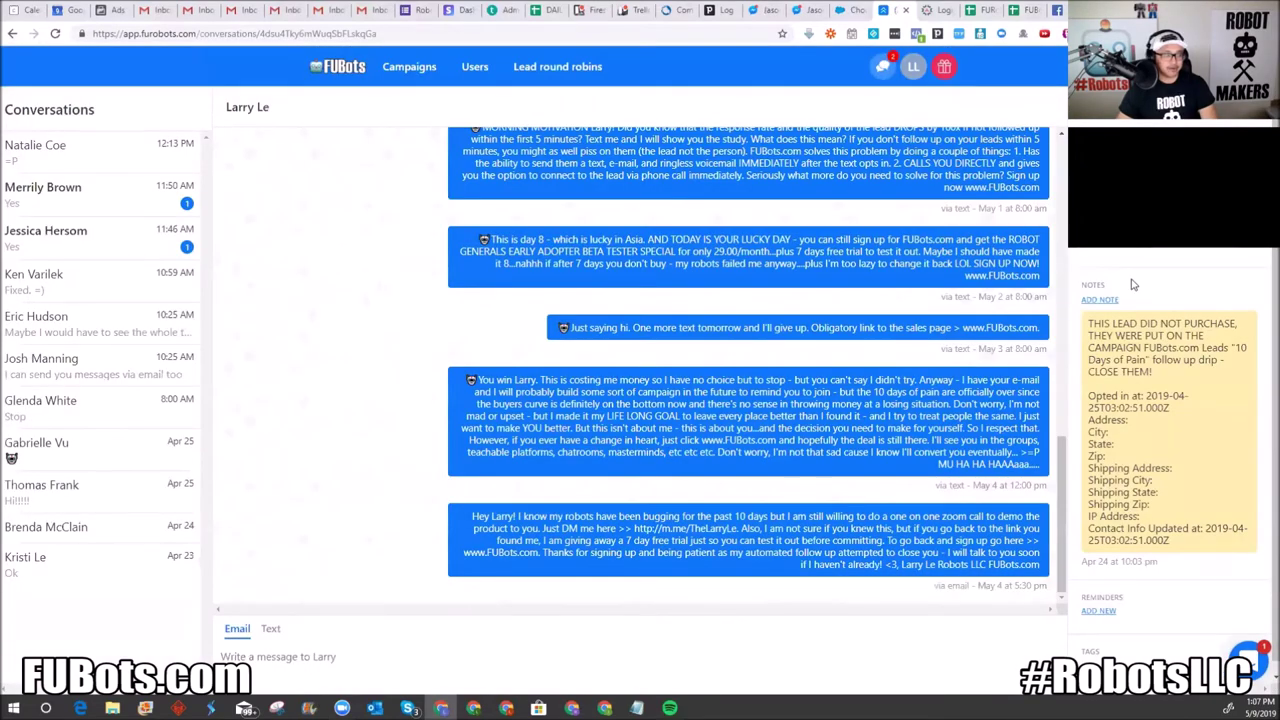
left_click(180, 556)
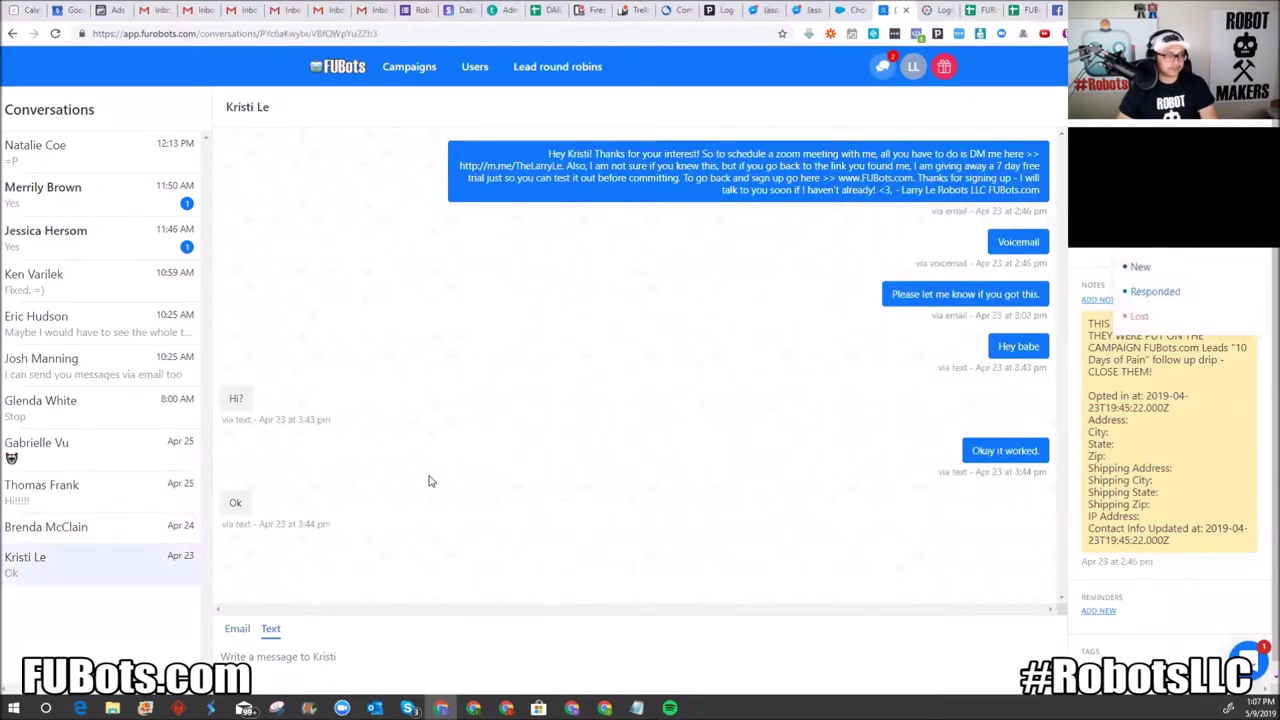
left_click(347, 72)
left_click(404, 67)
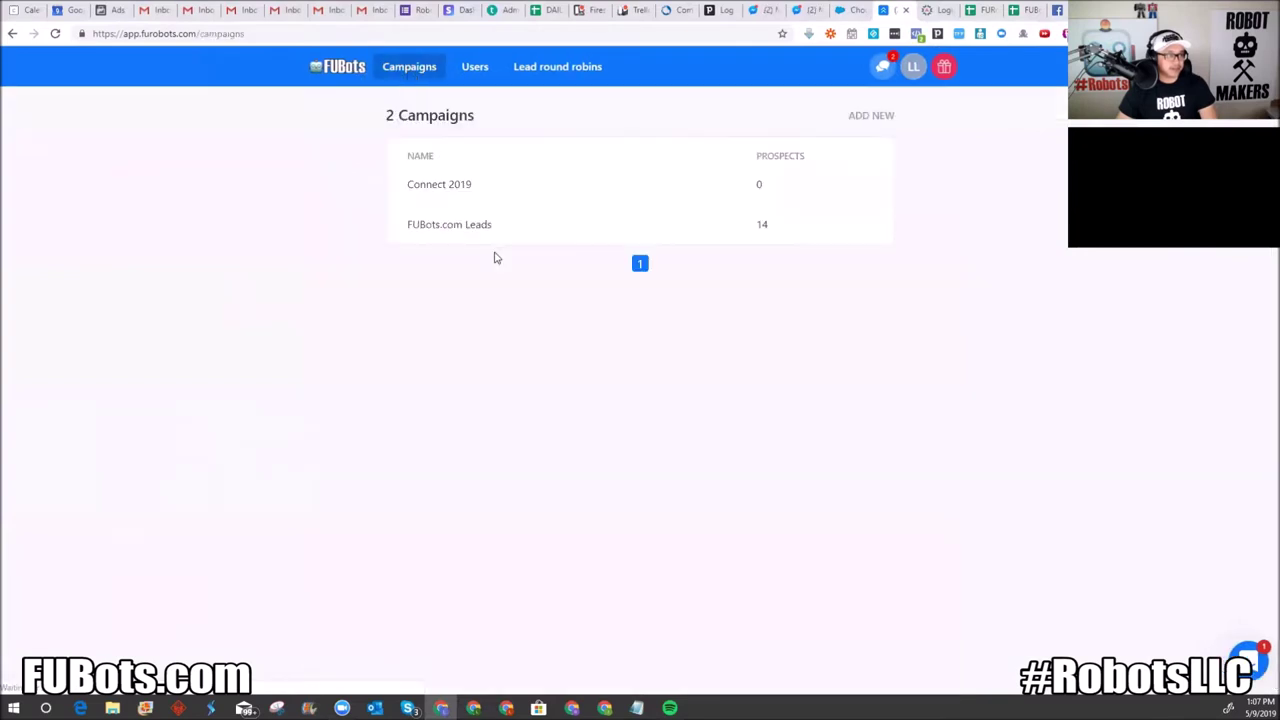
Step: Open the FUBots.com Leads dashboard, reload it, and highlight the updated 8% conversion rate
left_click(492, 229)
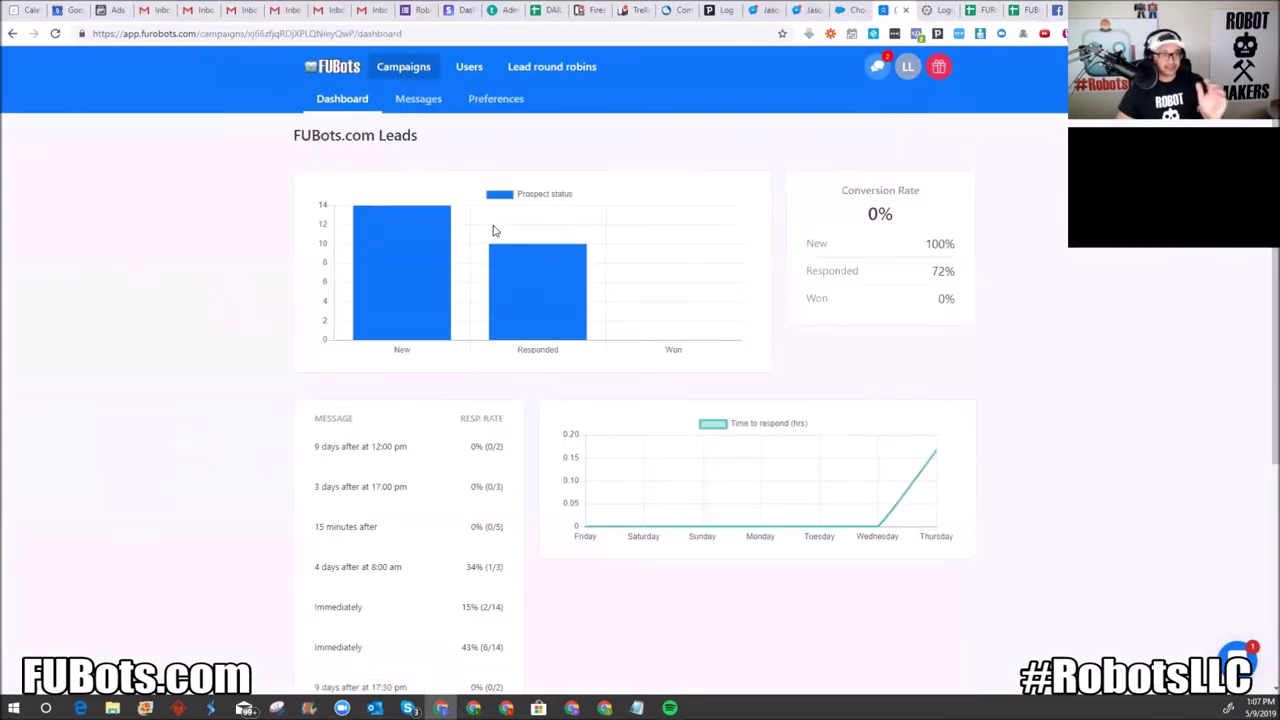
mouse_move(498, 251)
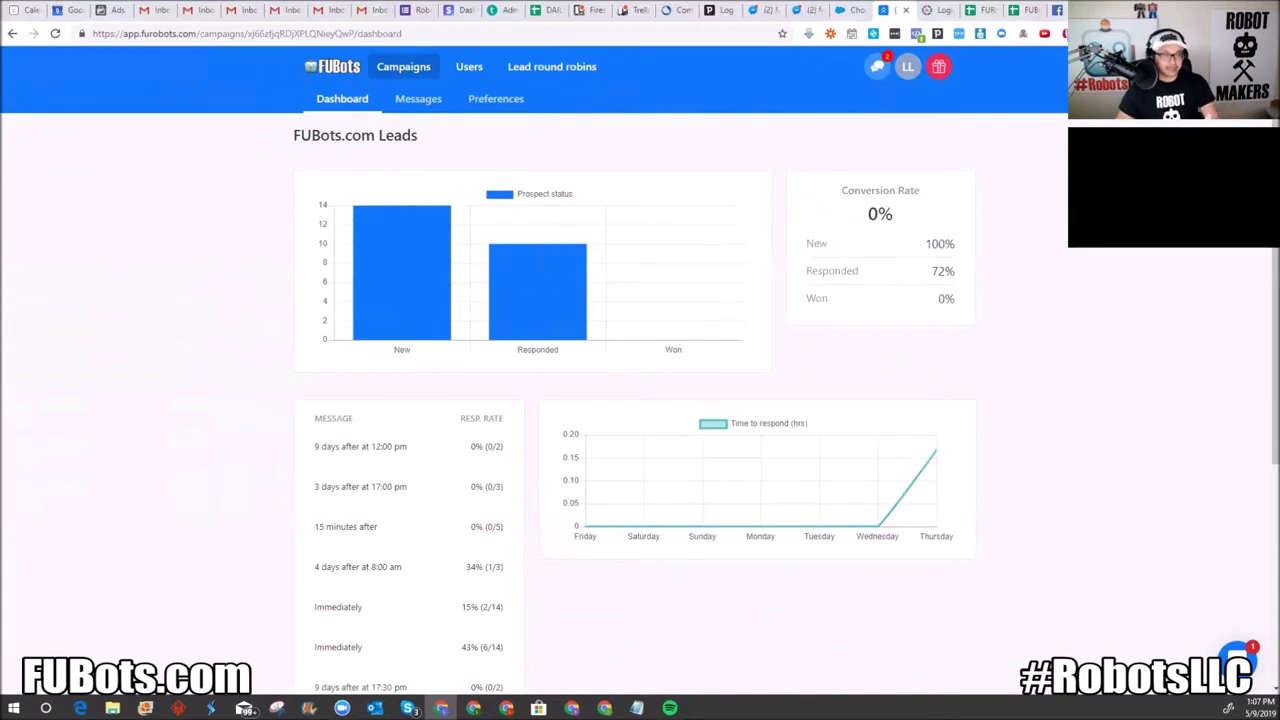
right_click(1071, 250)
left_click(1103, 256)
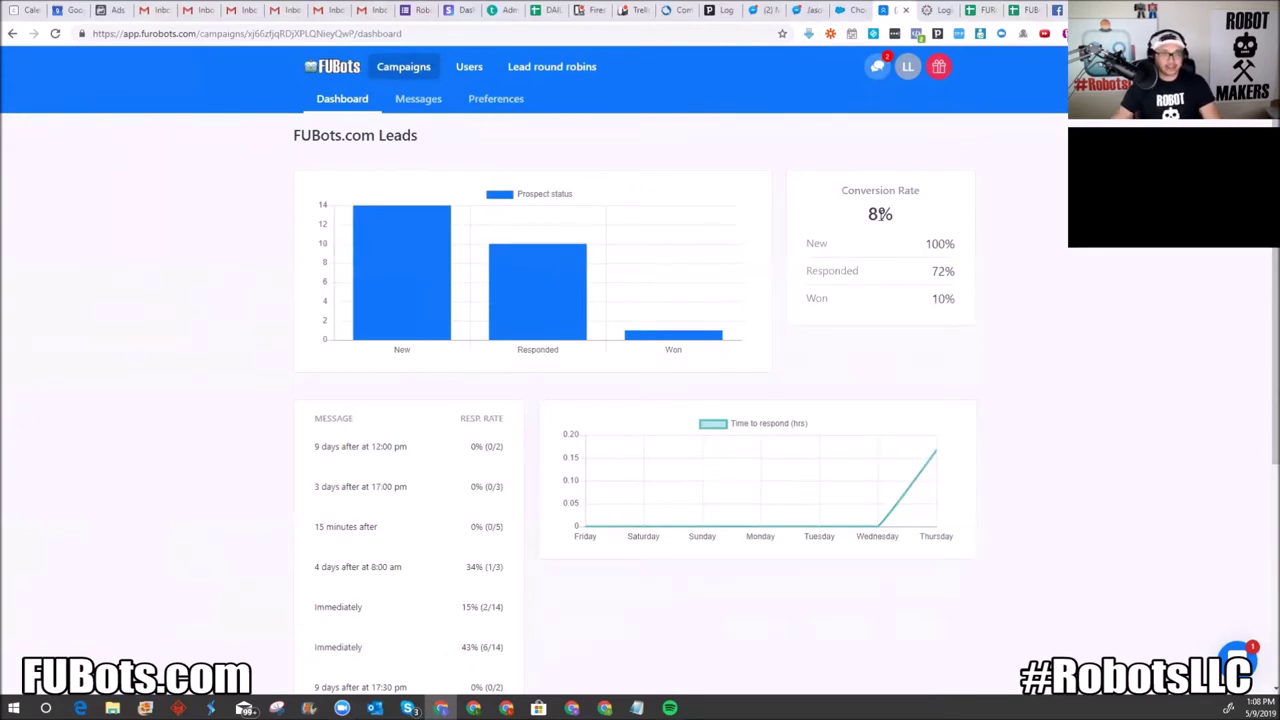
left_click_drag(869, 213, 893, 215)
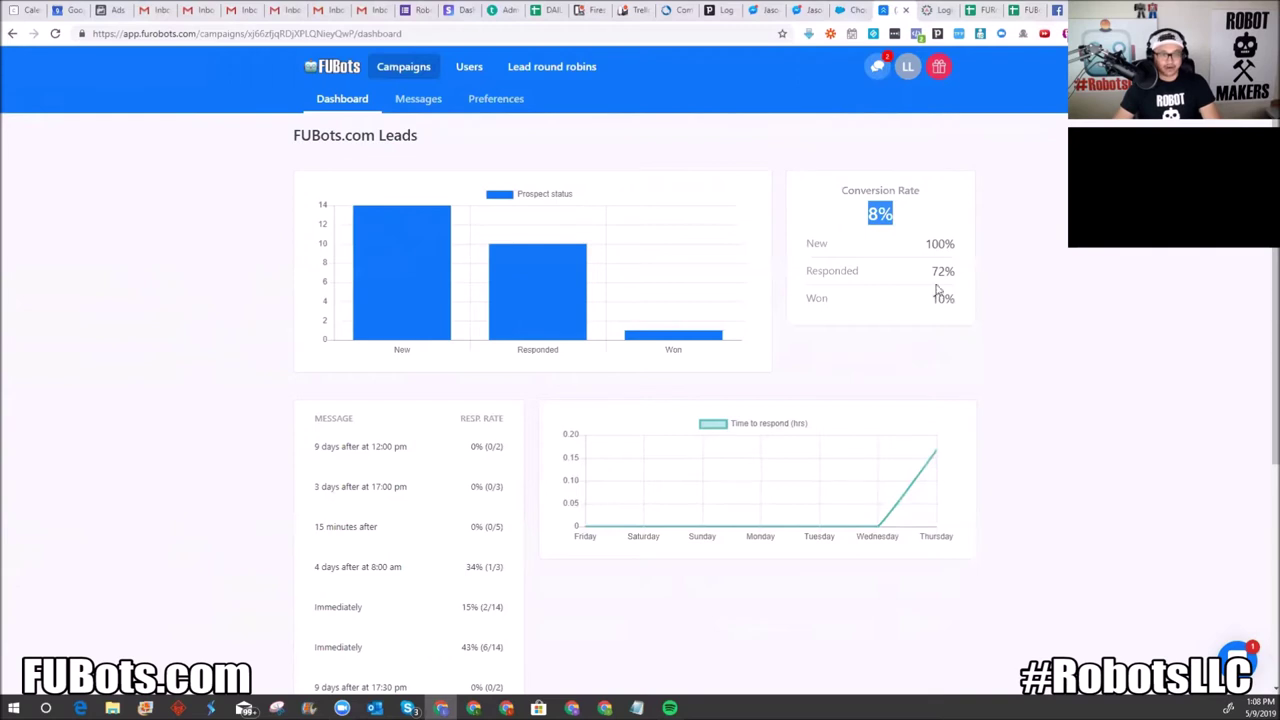
Step: Highlight the 10% Won rate and the 8% conversion rate, then return to the campaigns list
double_click(963, 300)
left_click(946, 258)
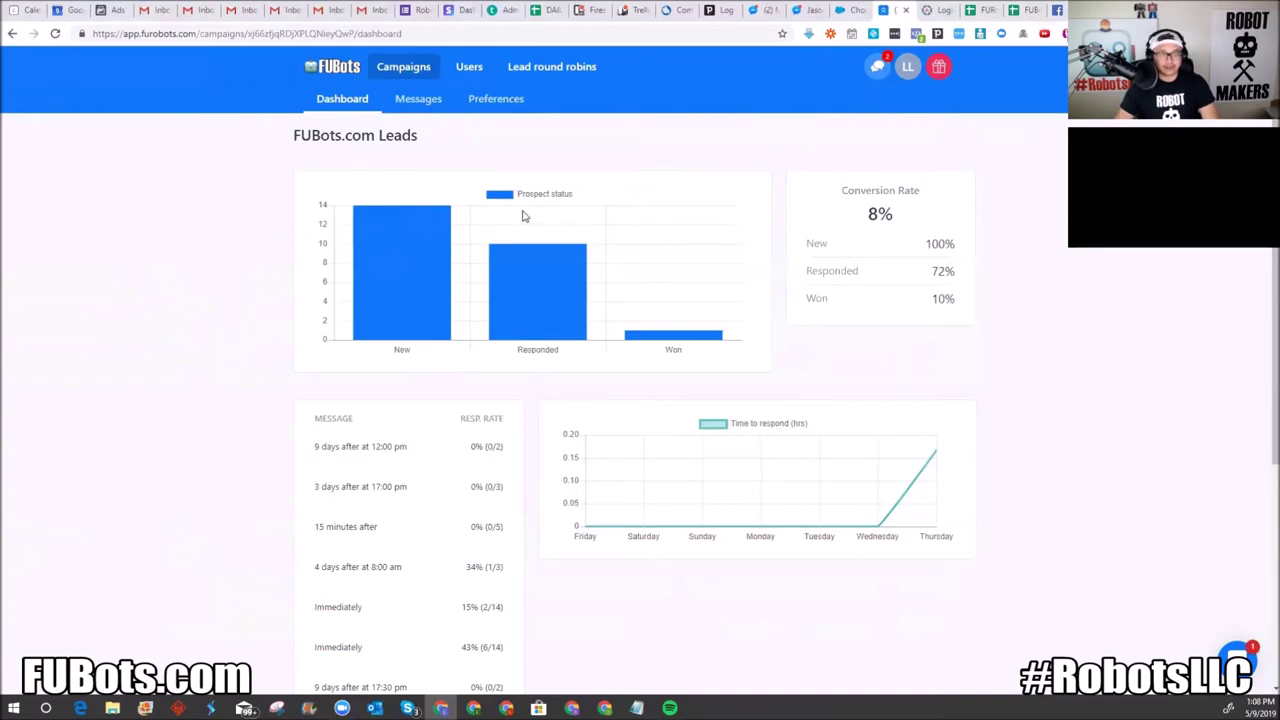
left_click_drag(868, 214, 893, 214)
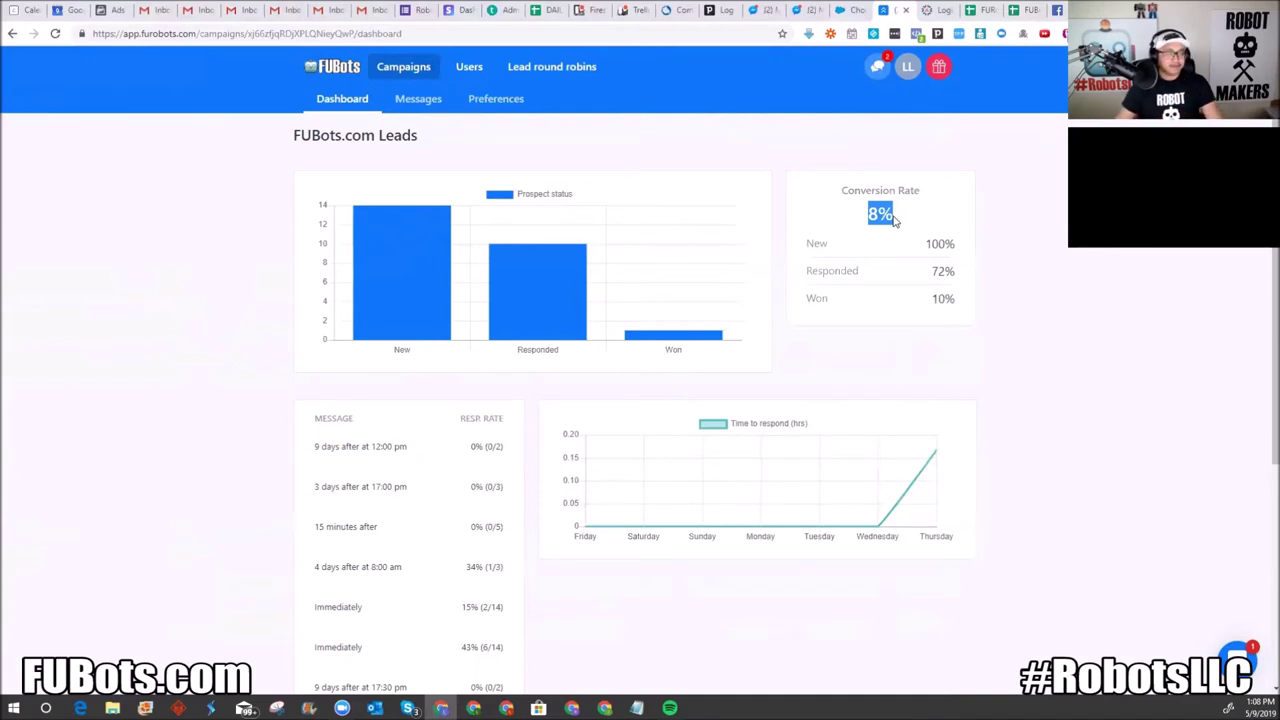
left_click(1081, 261)
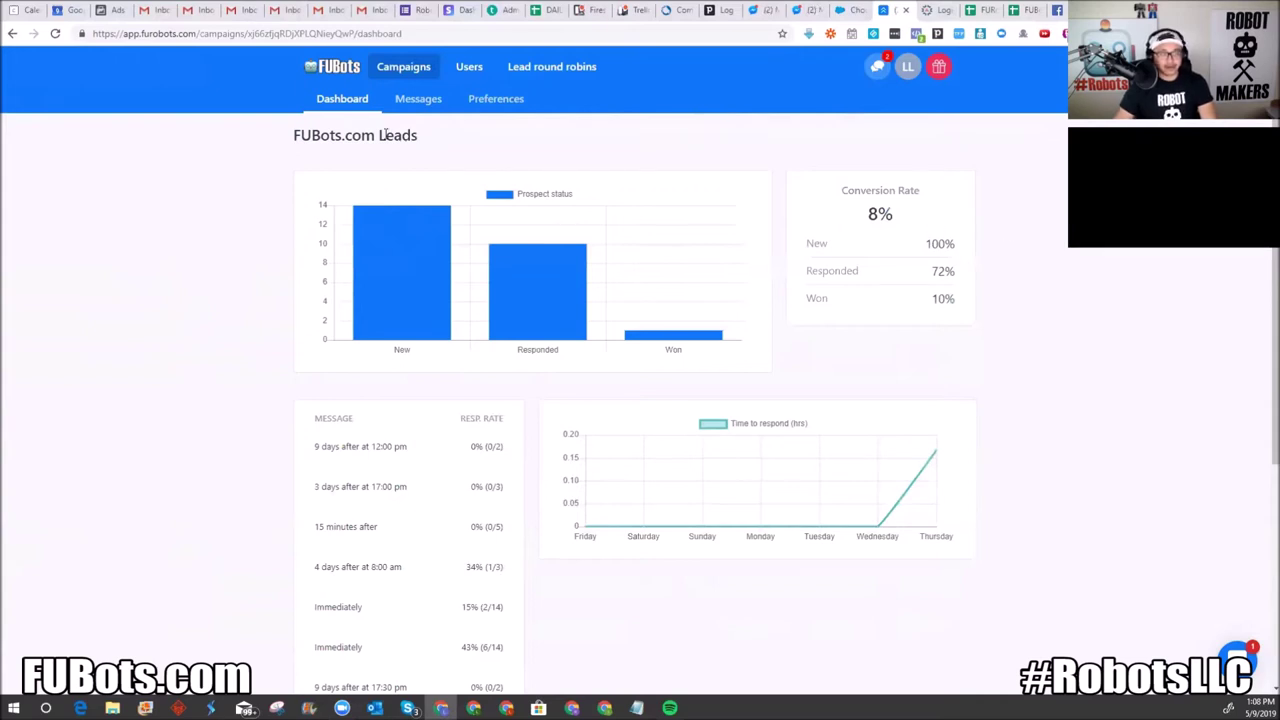
left_click(396, 78)
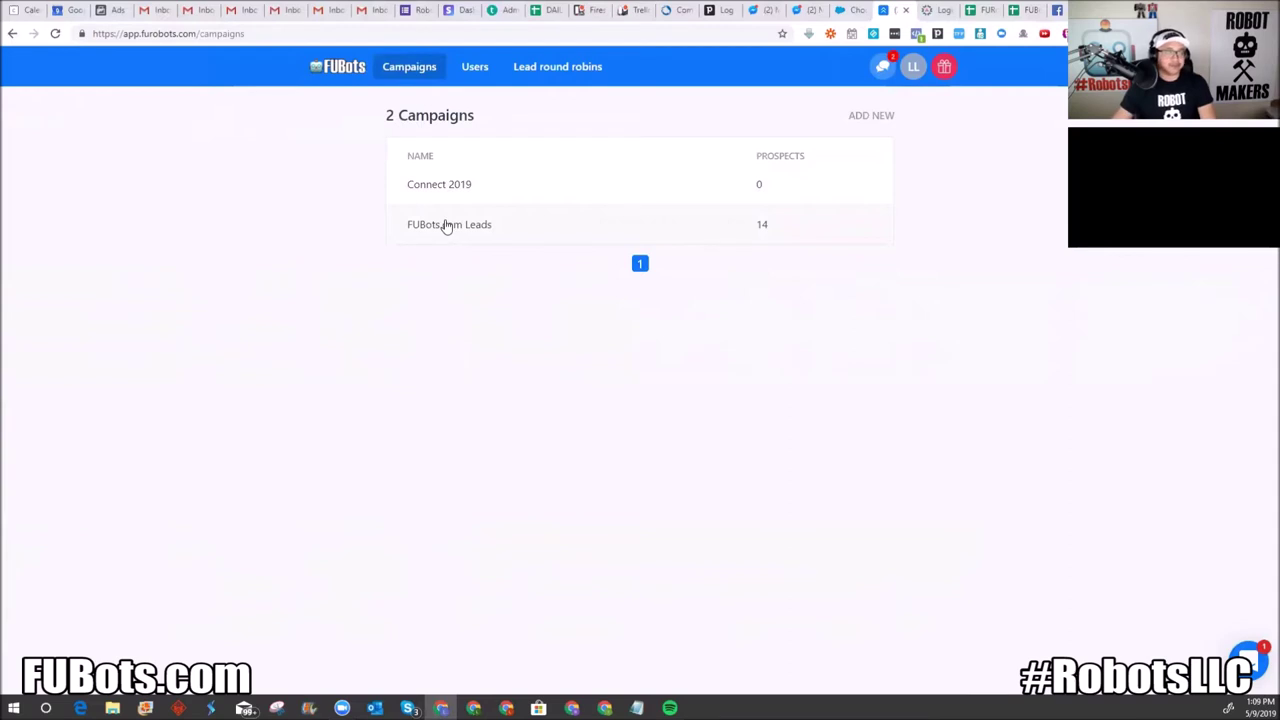
left_click(326, 66)
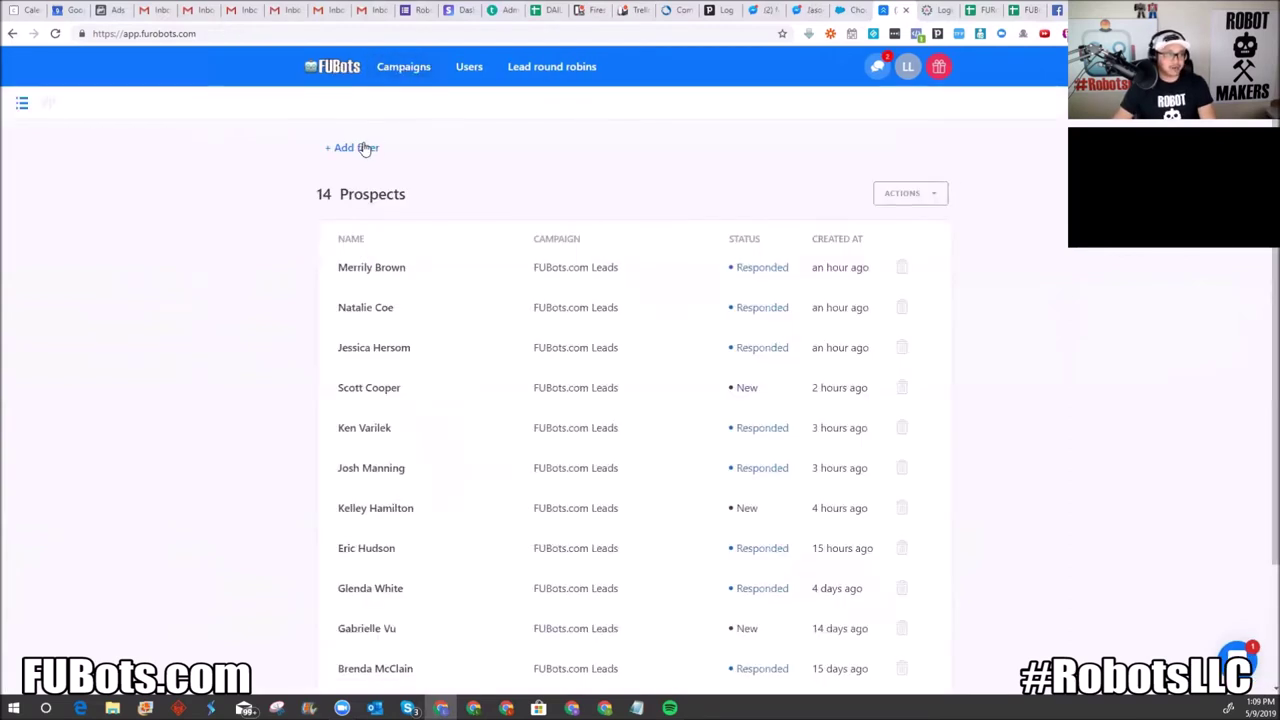
left_click(399, 76)
left_click(355, 69)
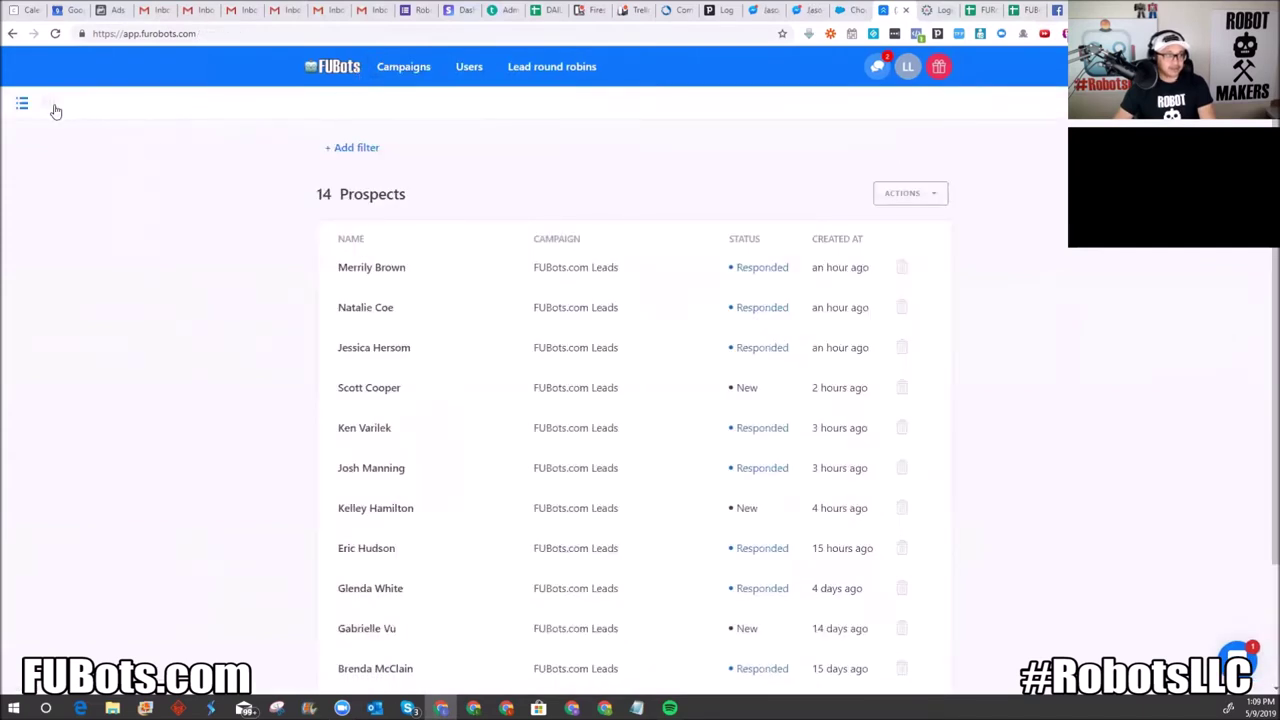
left_click(48, 104)
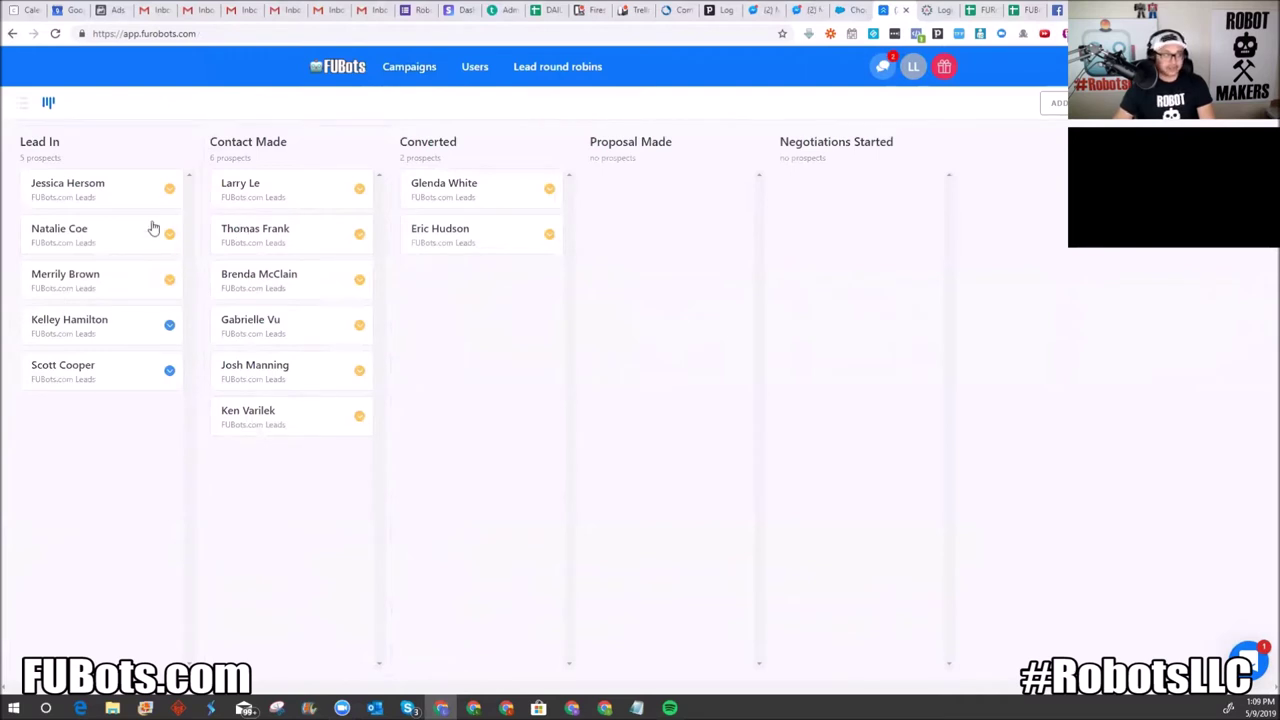
left_click(290, 204)
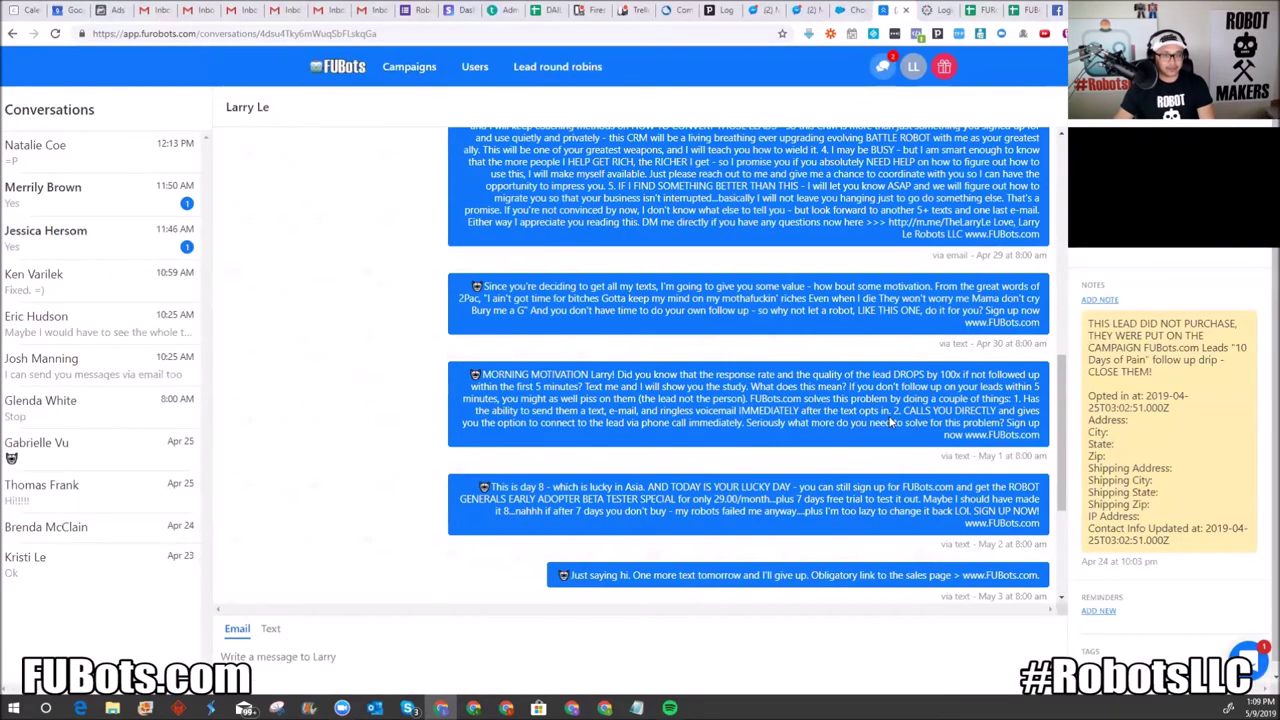
Step: Scroll the lead's drip conversation, switch the reply composer to Text, then return to Campaigns
scroll(889, 422, "up", 4)
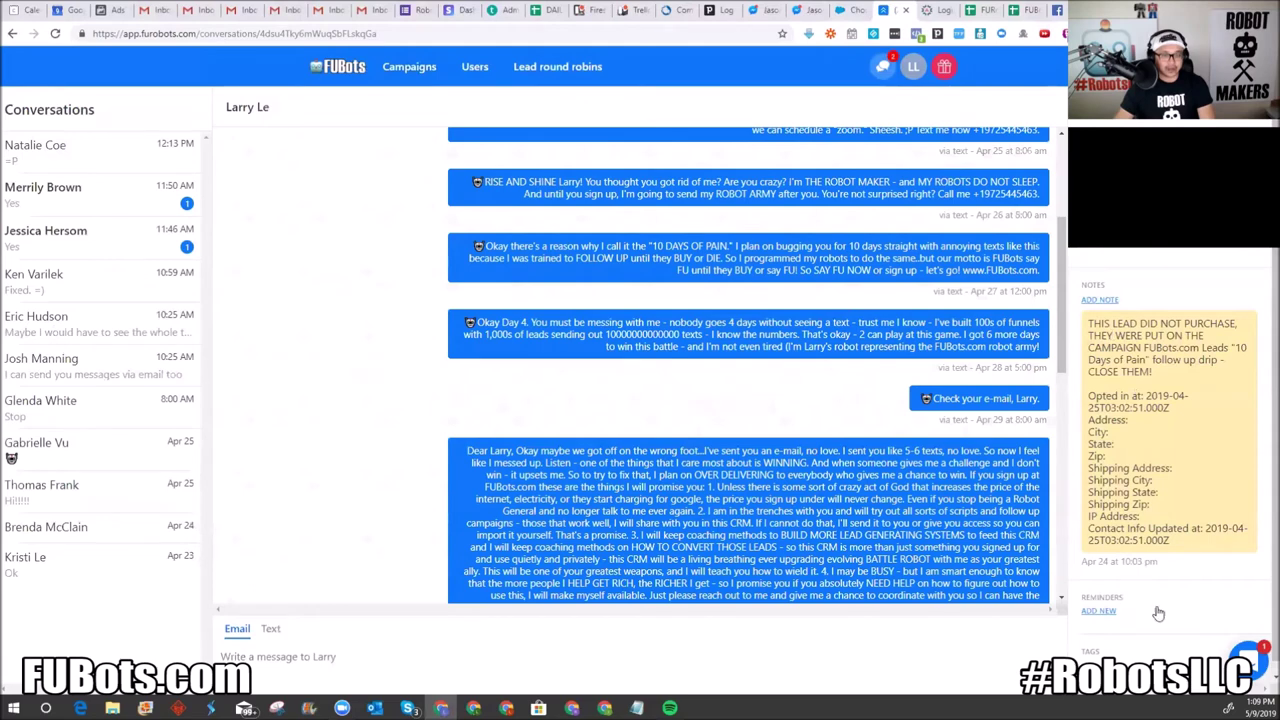
scroll(1141, 594, "down", 1)
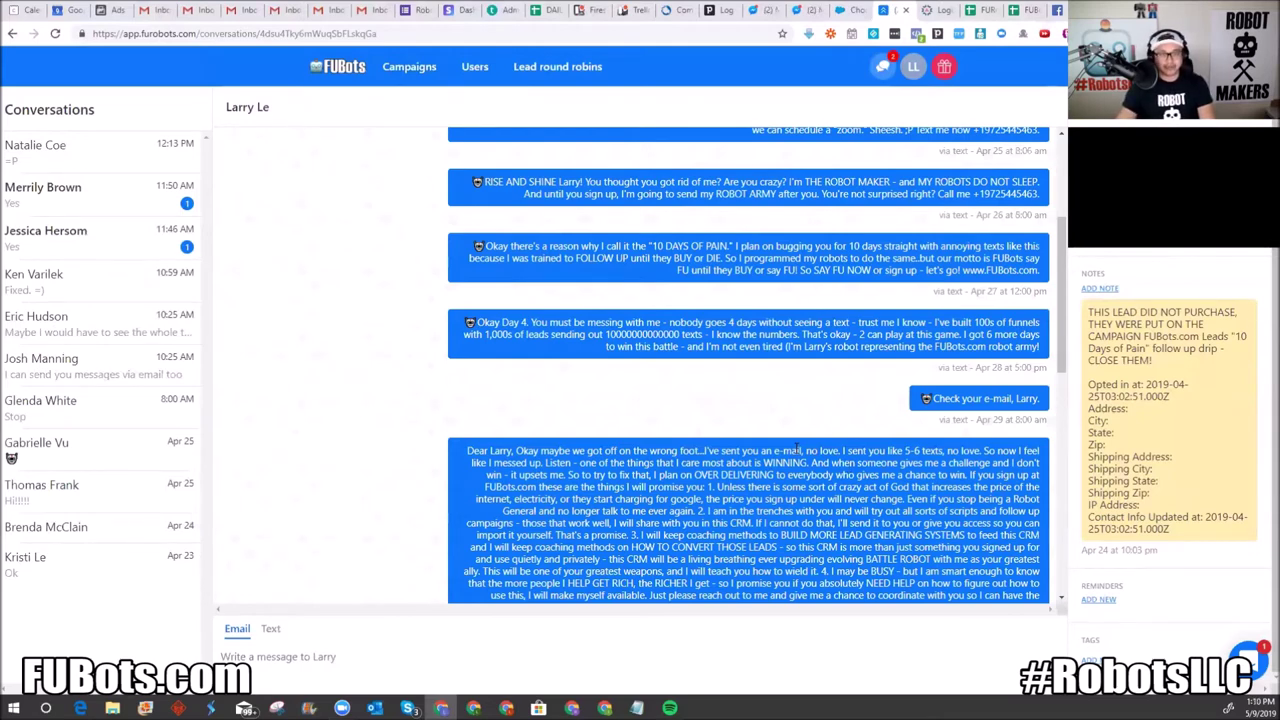
scroll(828, 378, "up", 2)
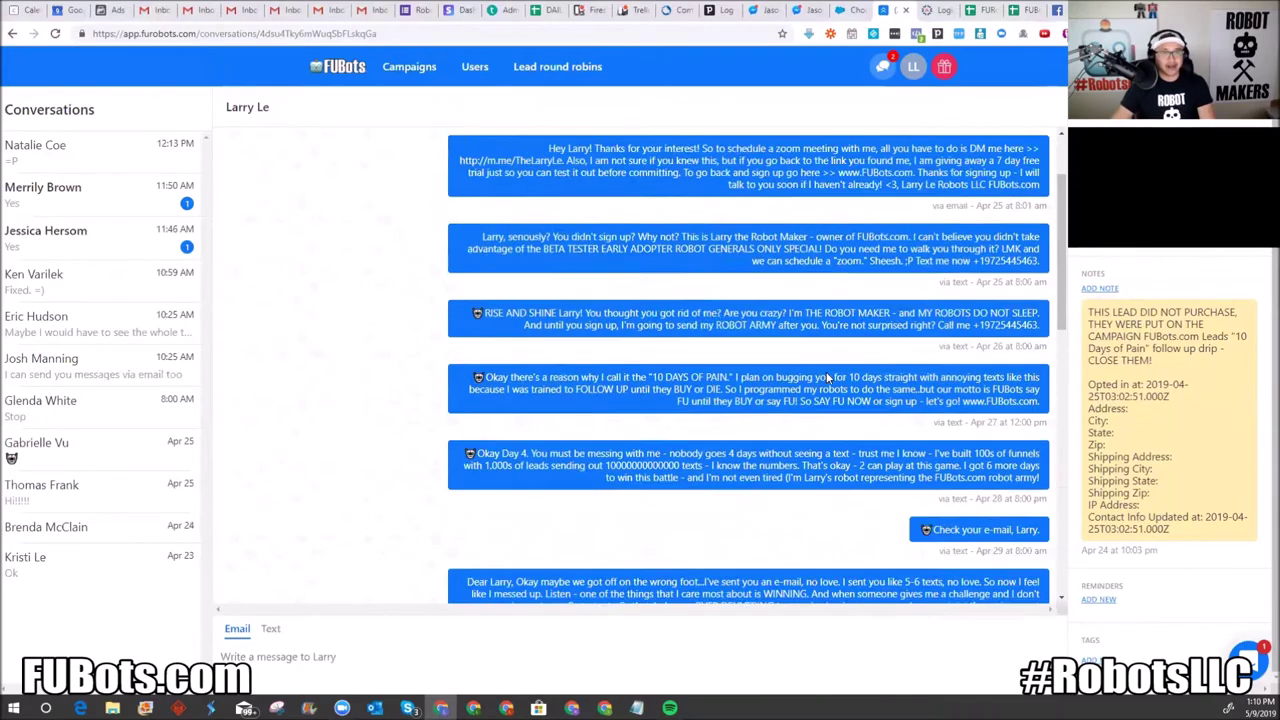
scroll(828, 378, "down", 9)
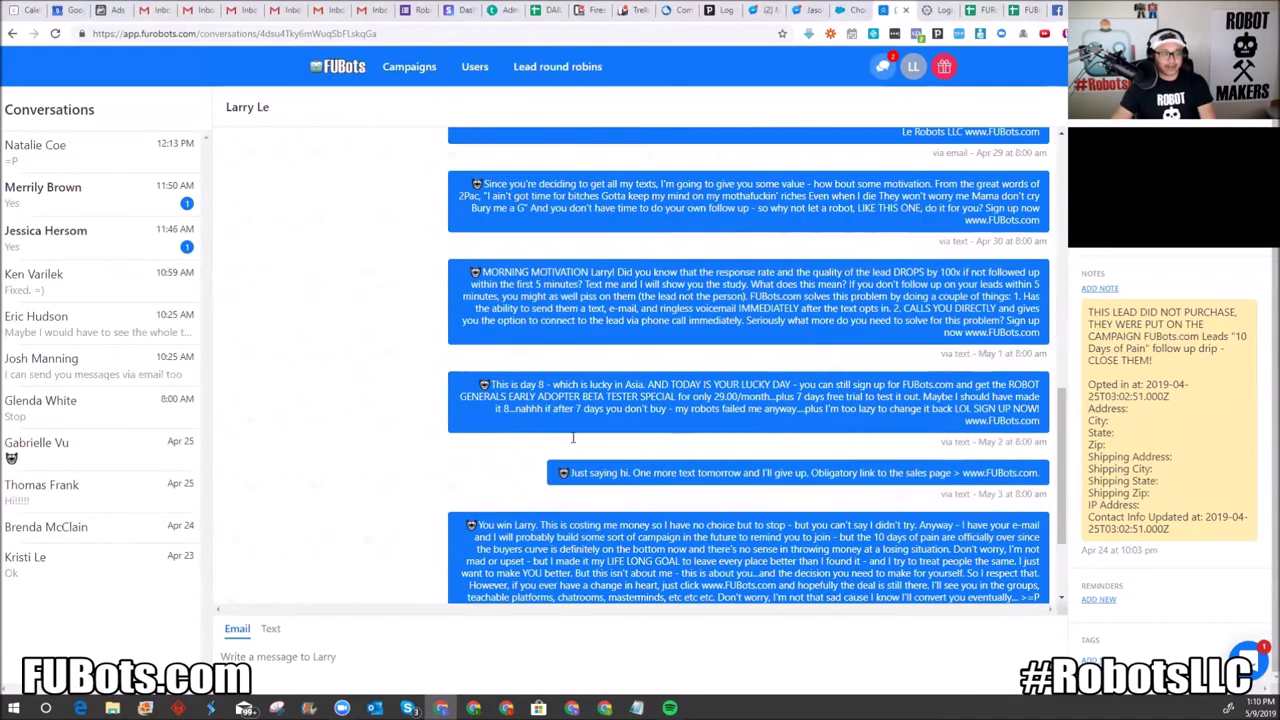
scroll(573, 437, "down", 1)
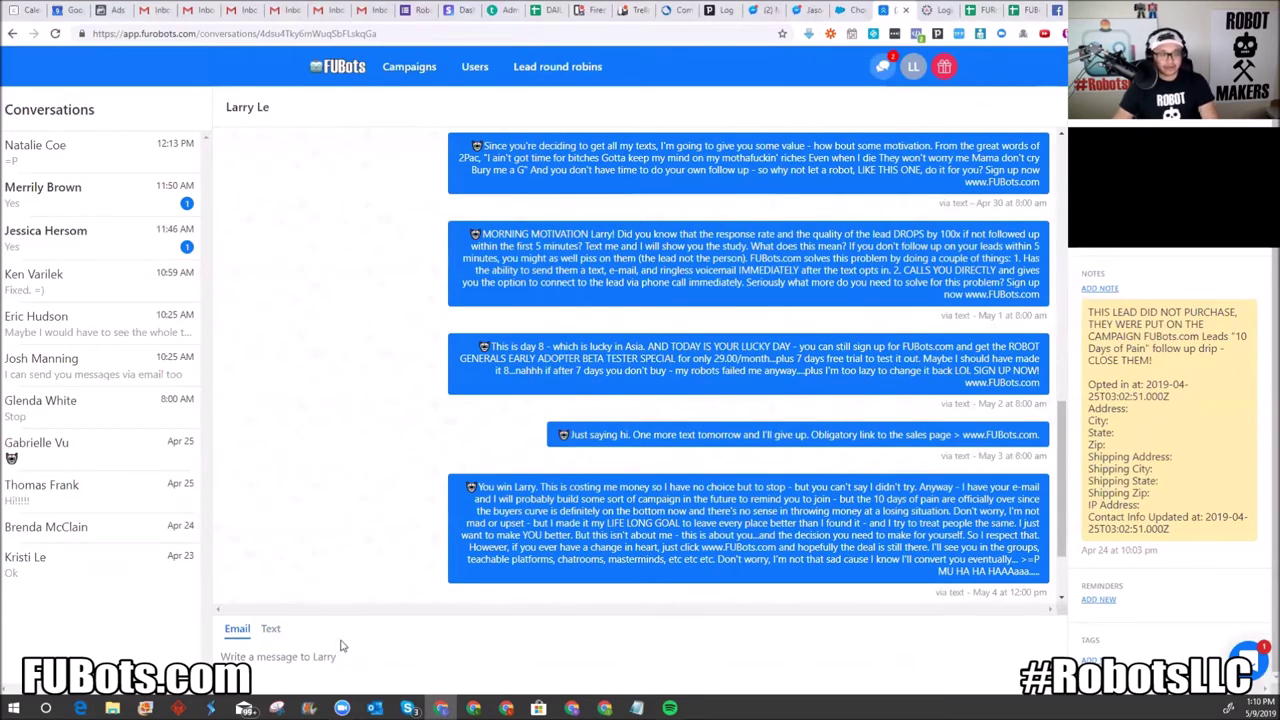
left_click(276, 632)
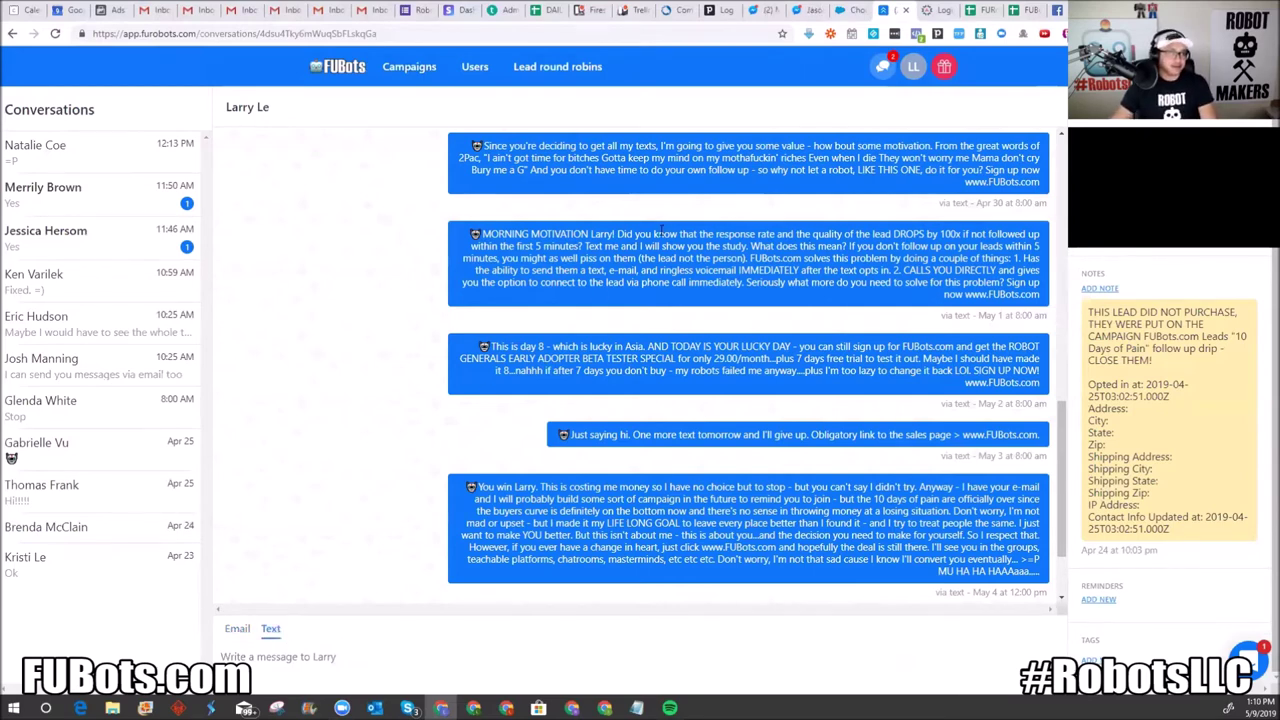
scroll(655, 200, "up", 2)
scroll(660, 196, "up", 8)
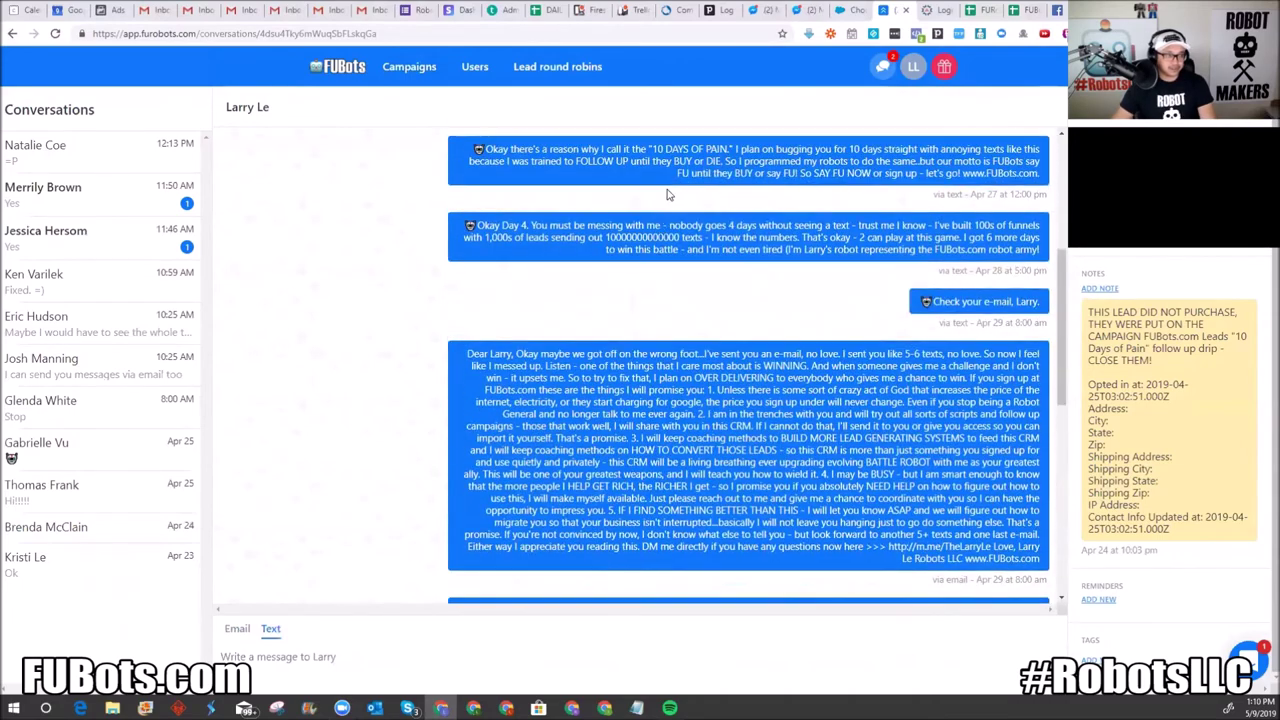
scroll(671, 192, "down", 10)
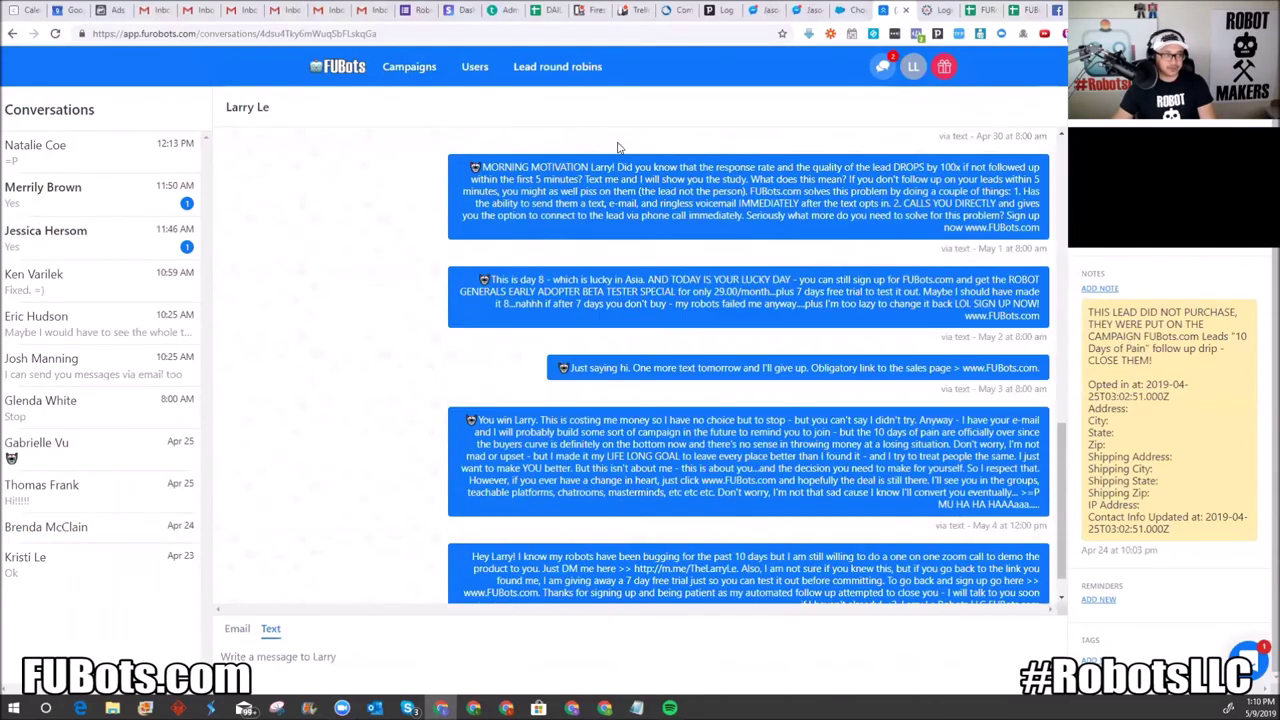
left_click(407, 70)
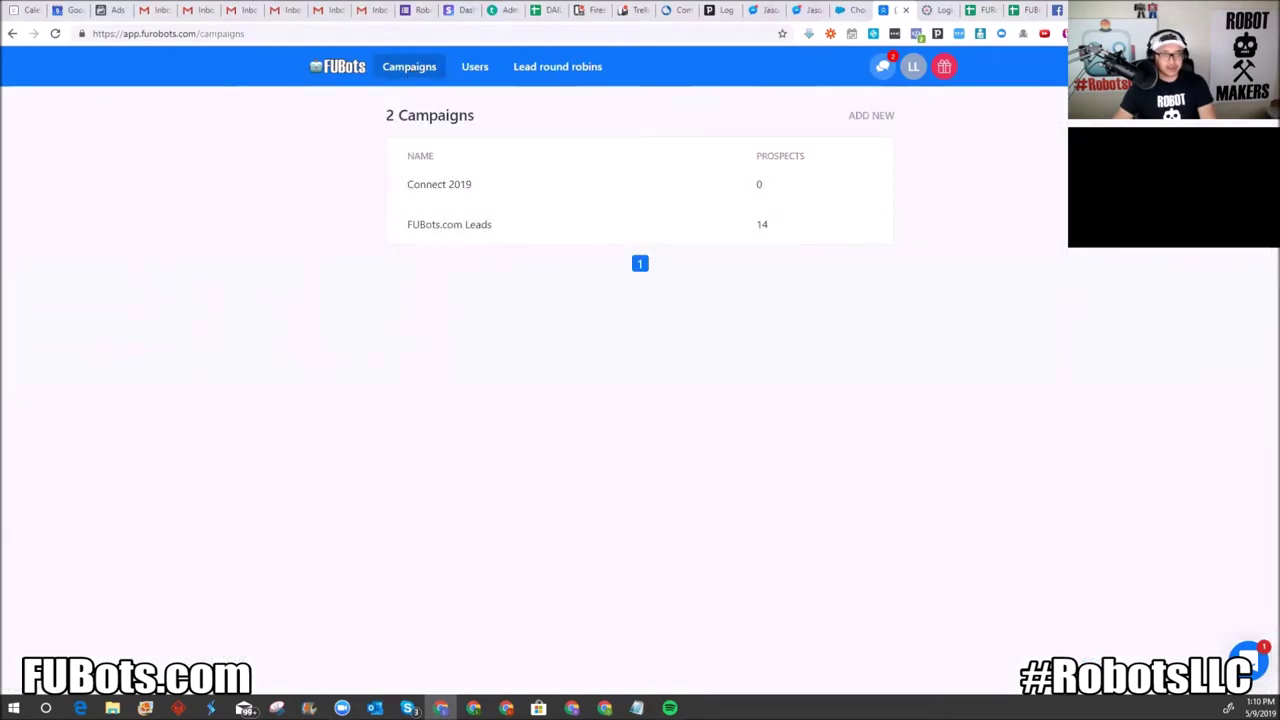
Step: Minimize the current window to reach the FUBots window showing the empty Prospects list
key("super+d")
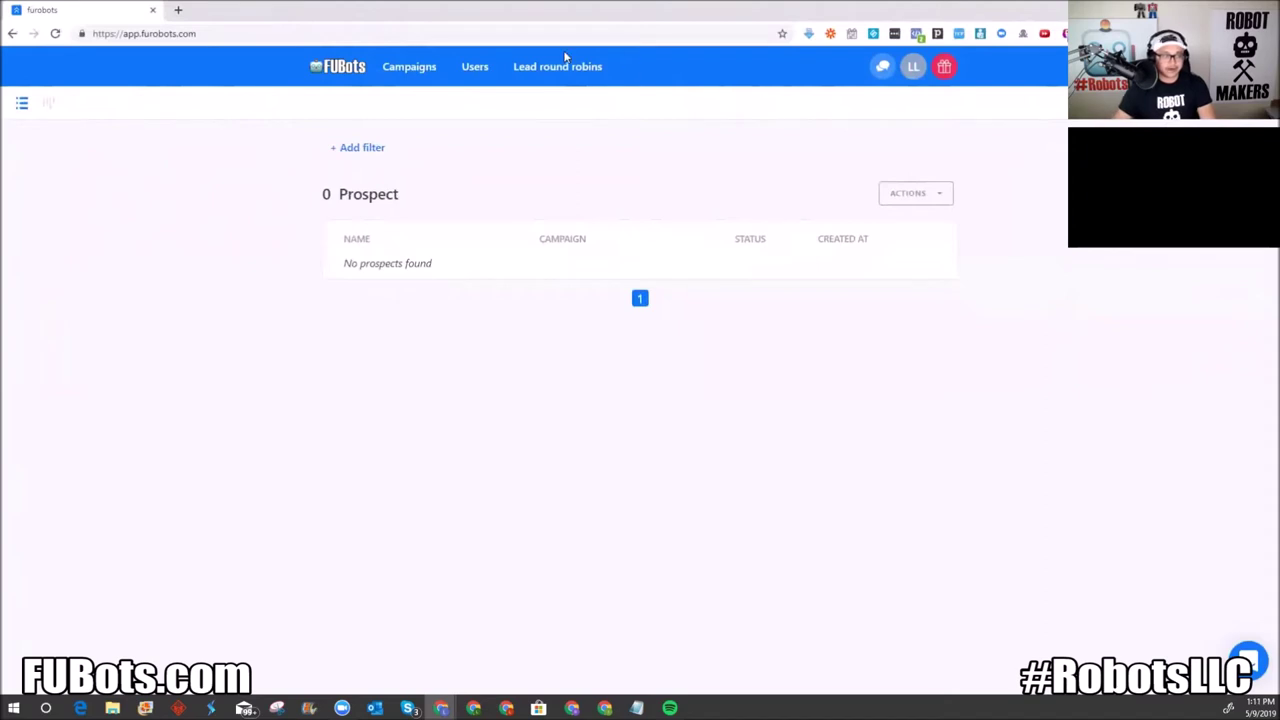
Step: Browse the list of 34 campaigns and open the 'ORIGINAL 10 Days of Pain Buyer Leads' campaign
left_click(431, 78)
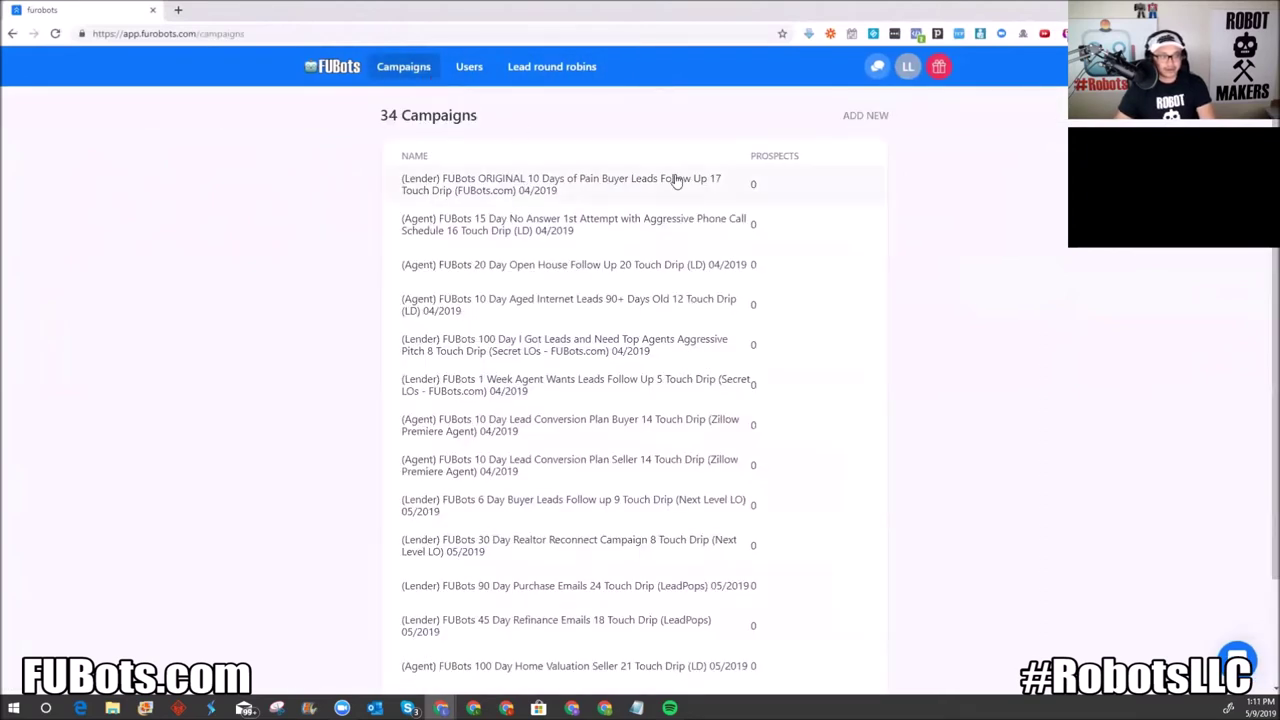
scroll(678, 186, "down", 2)
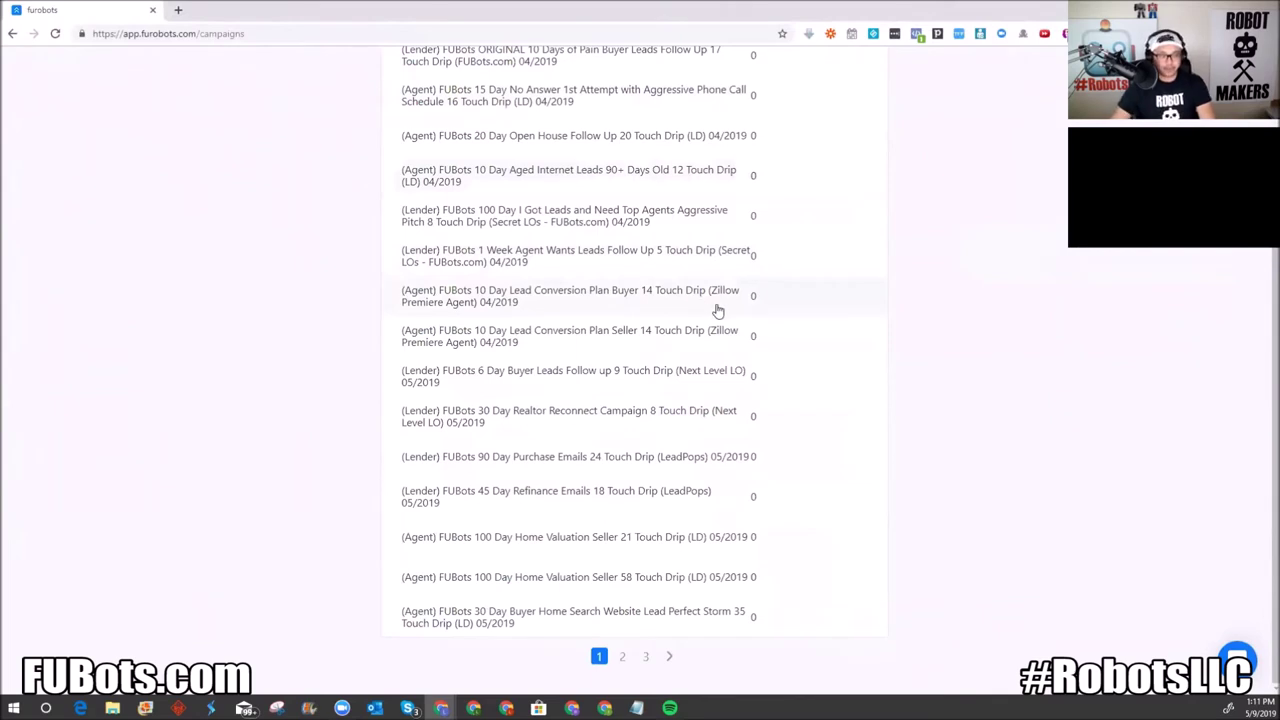
scroll(631, 514, "up", 3)
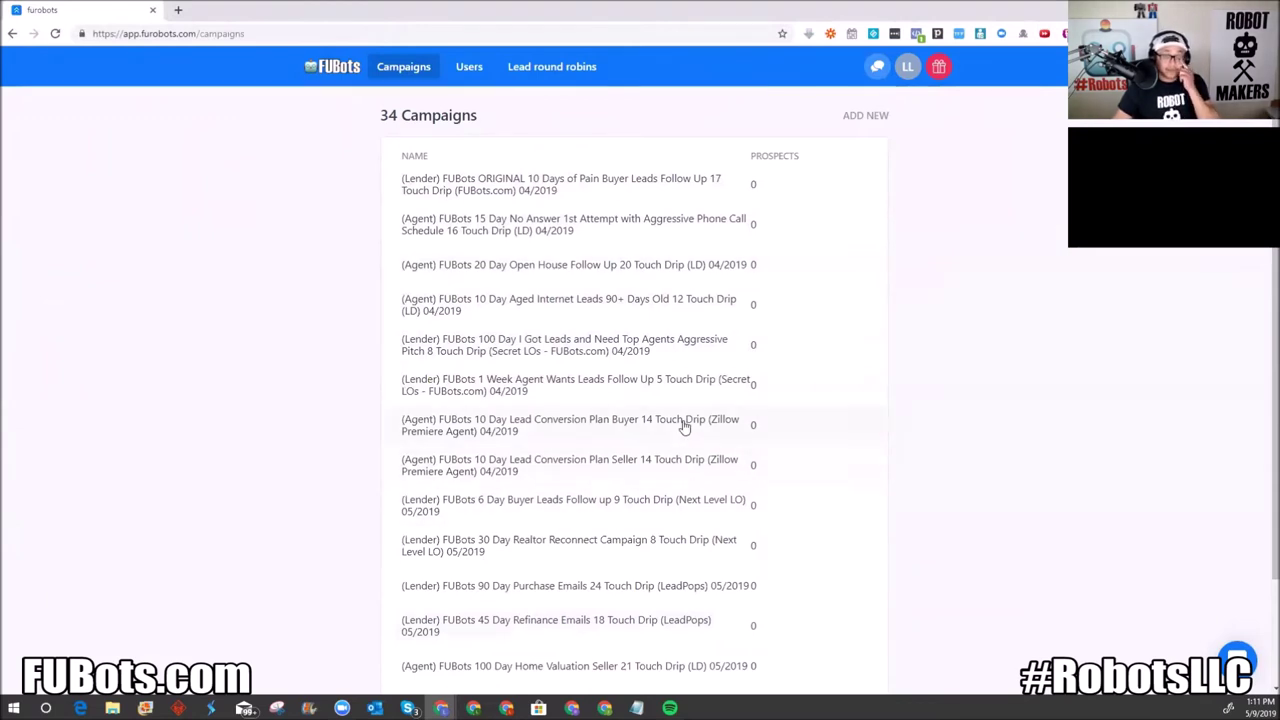
scroll(662, 422, "down", 2)
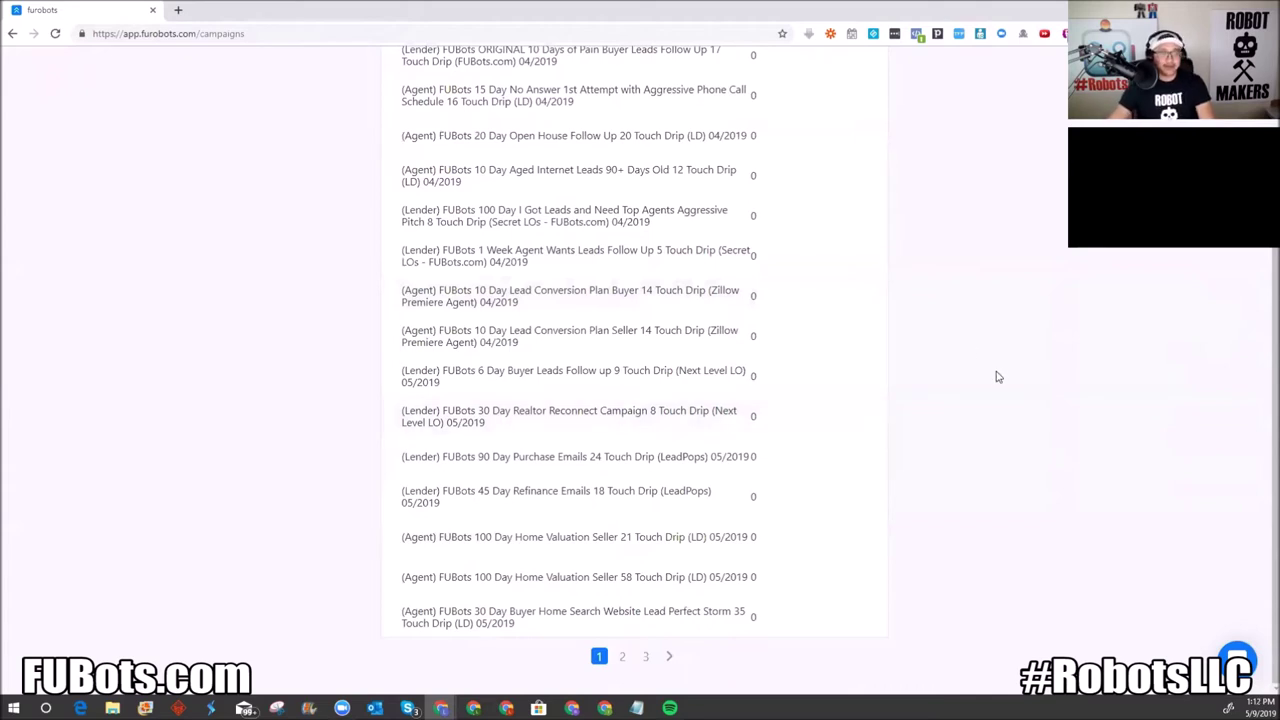
scroll(994, 374, "up", 3)
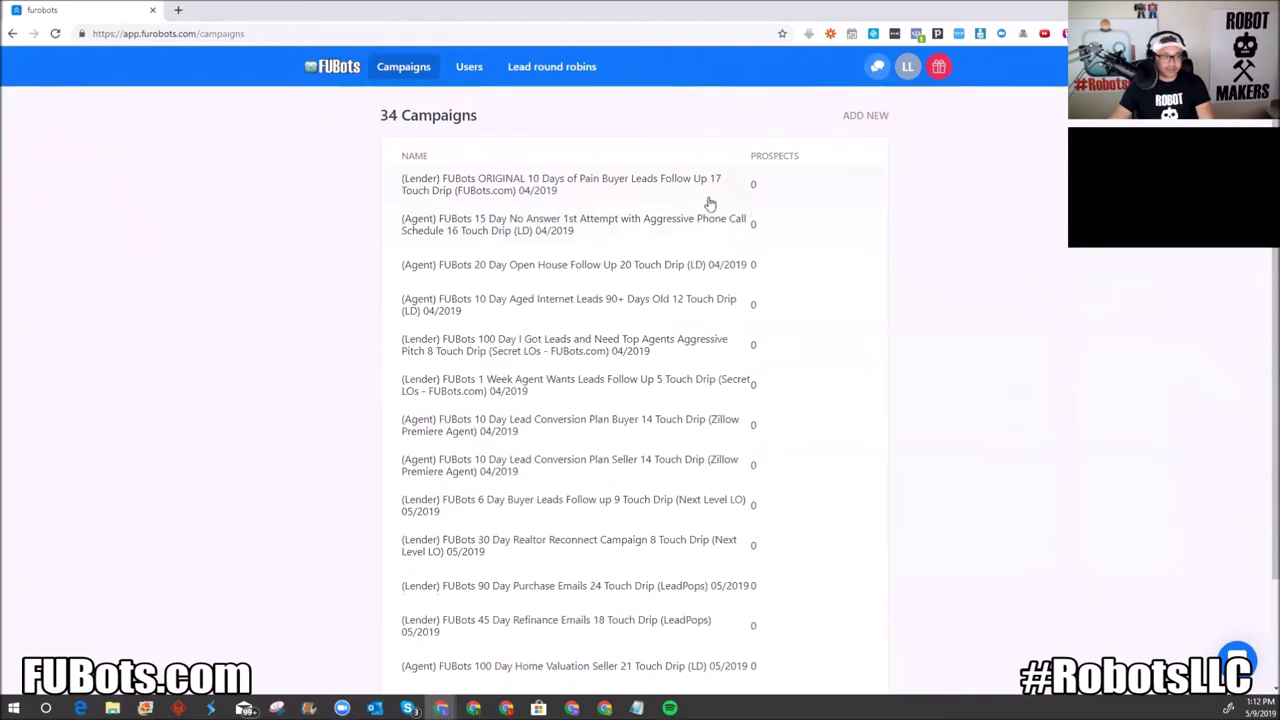
left_click(656, 195)
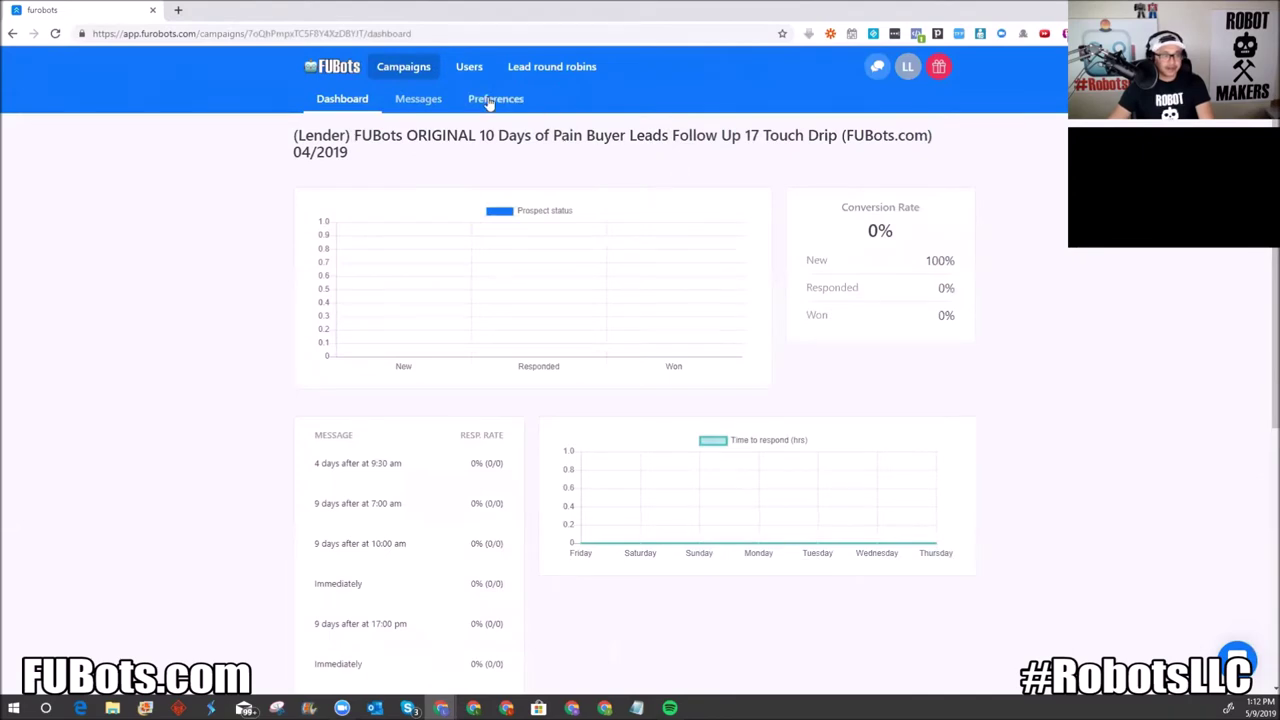
Step: Show the campaign's drip messages, from the immediate pre-qualification email onward
left_click(424, 106)
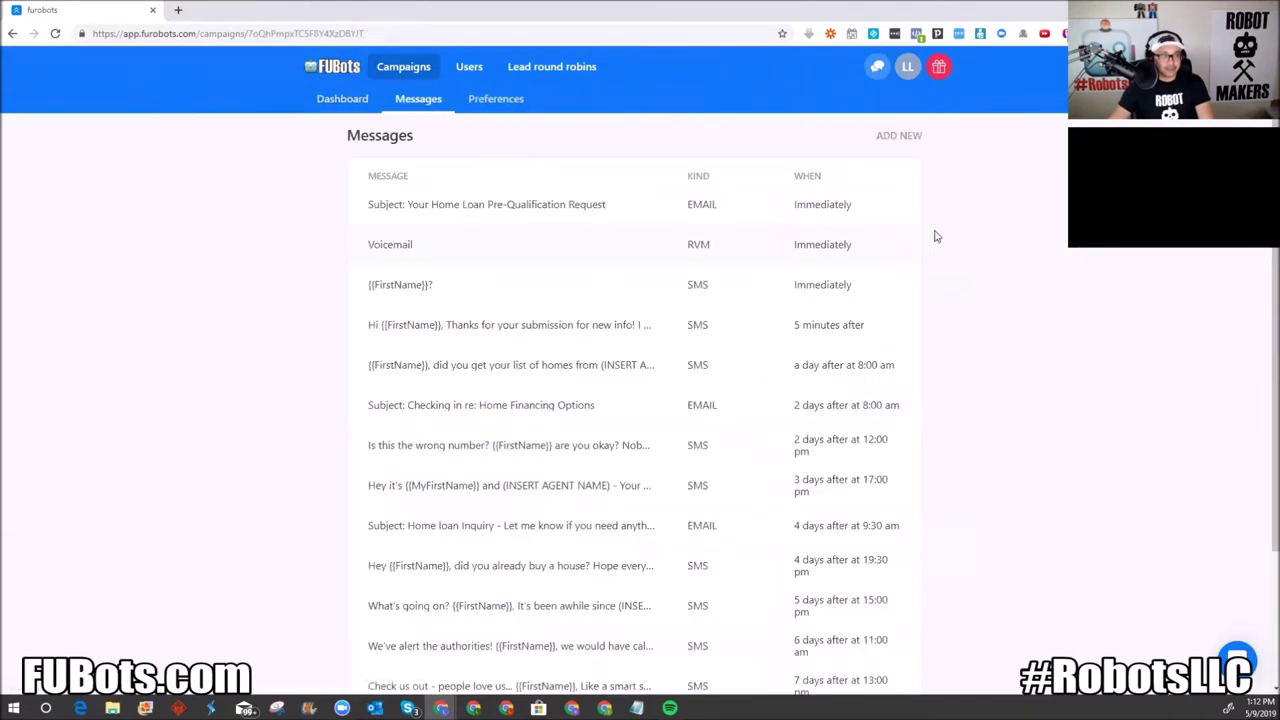
scroll(960, 240, "down", 2)
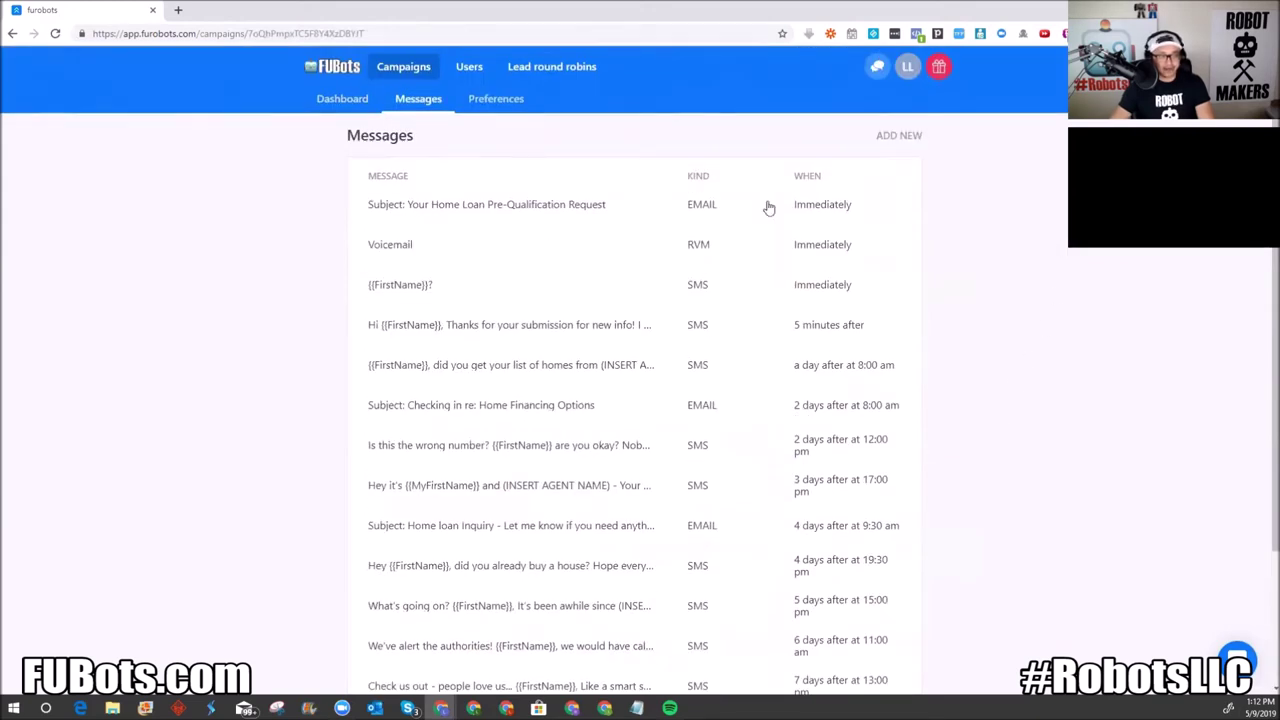
Step: Edit the 'Your Home Loan Pre-Qualification Request' email and expand its send-day dropdown
left_click(592, 208)
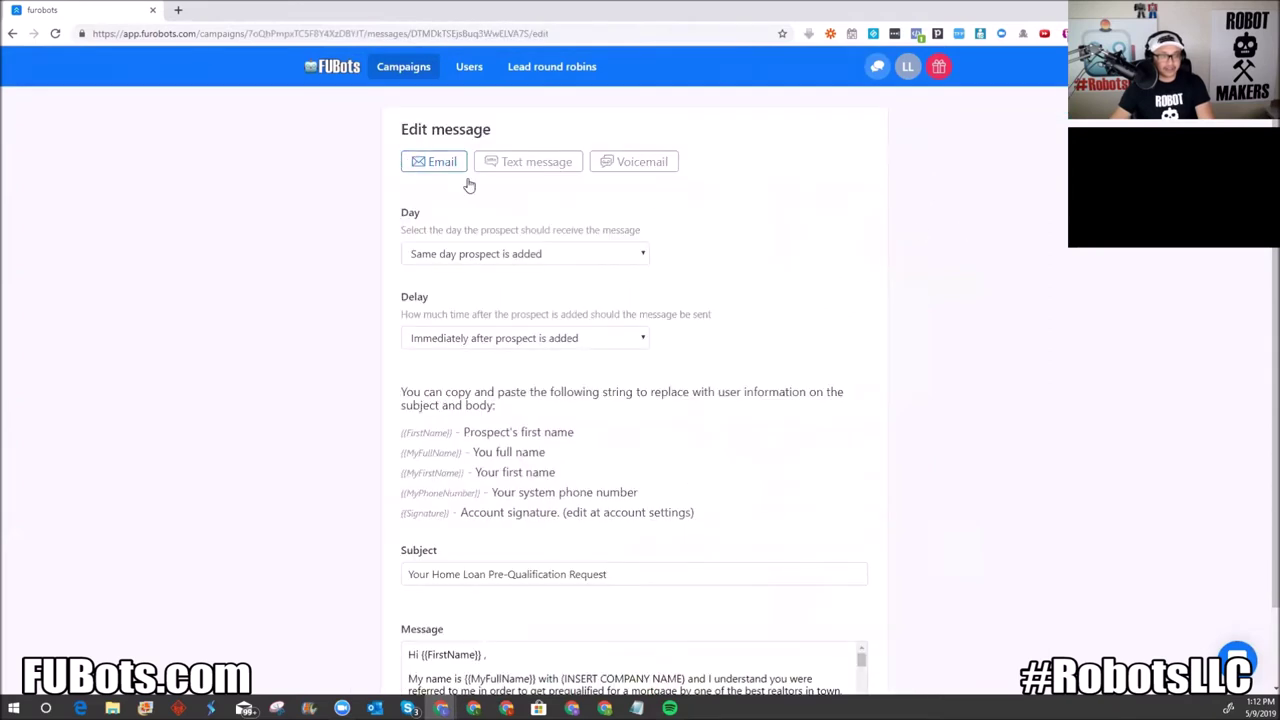
scroll(700, 360, "down", 1)
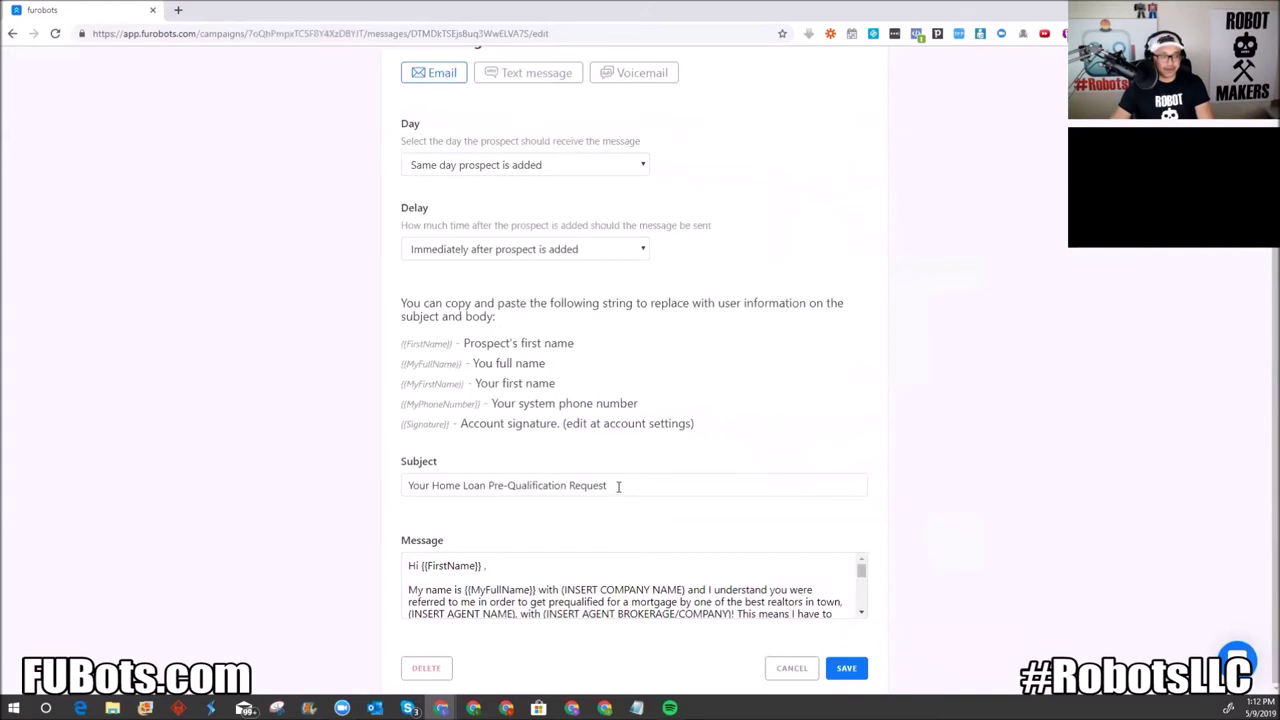
scroll(489, 578, "down", 5)
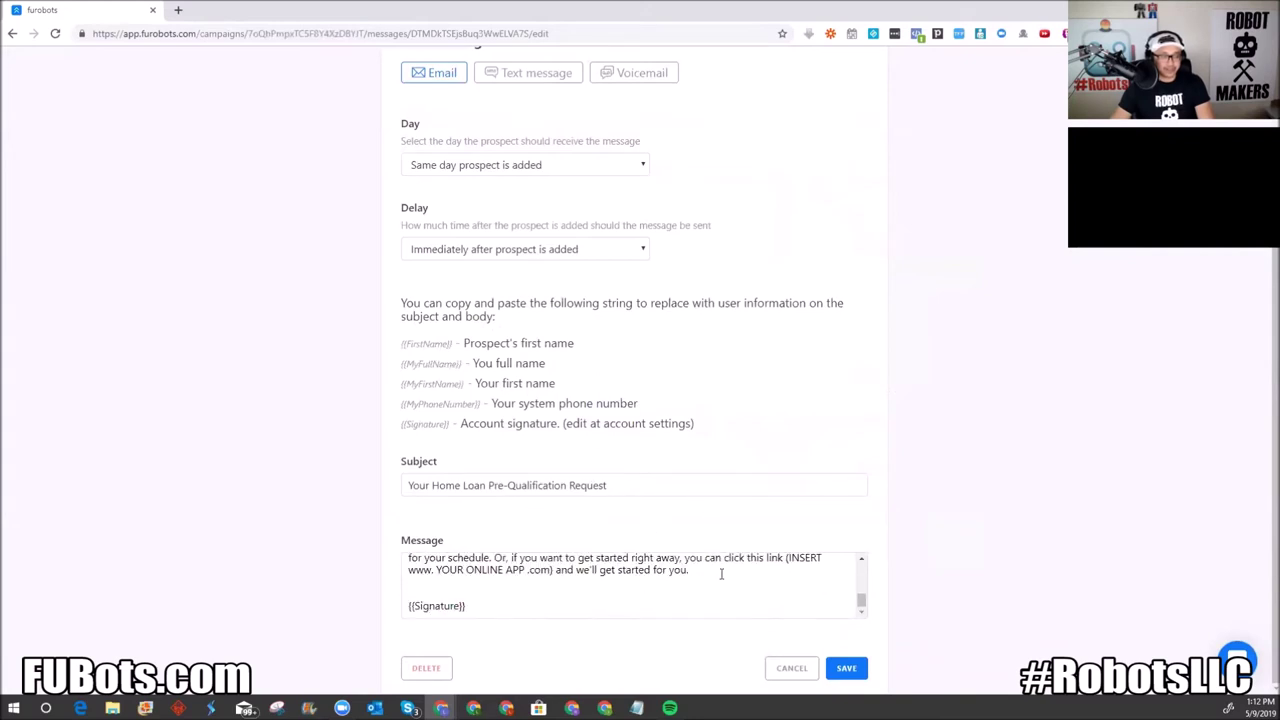
left_click(593, 172)
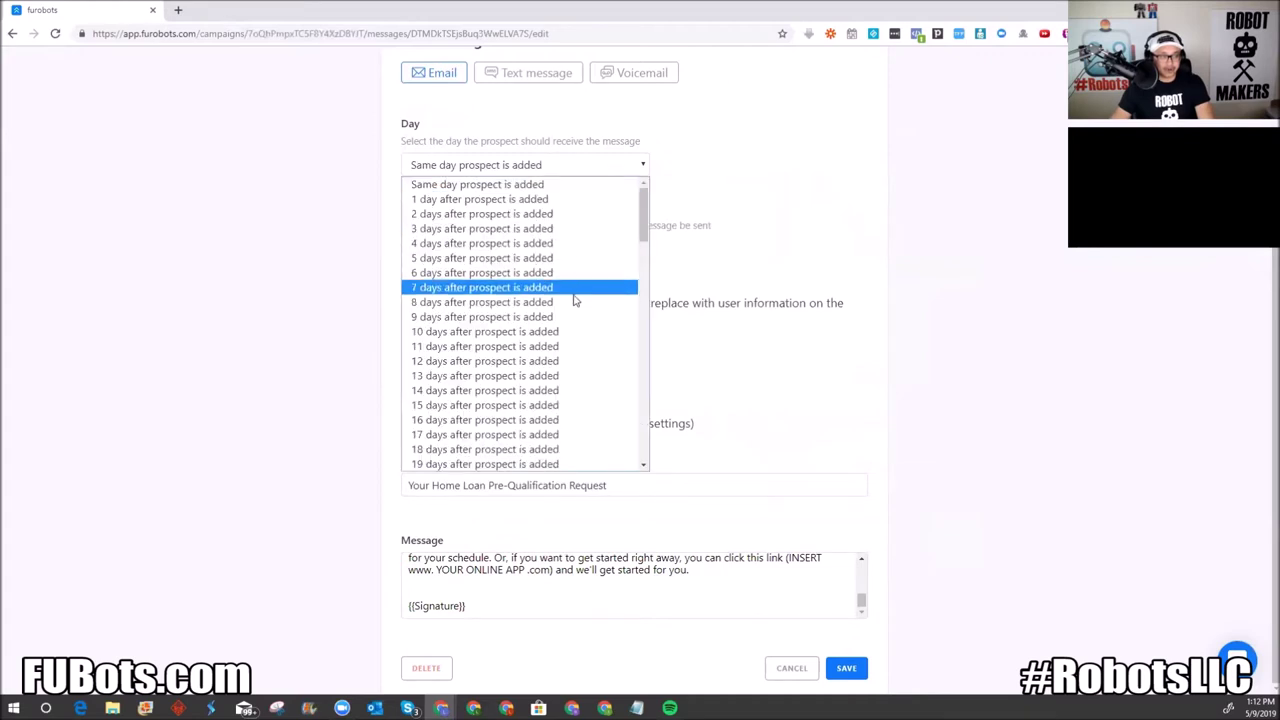